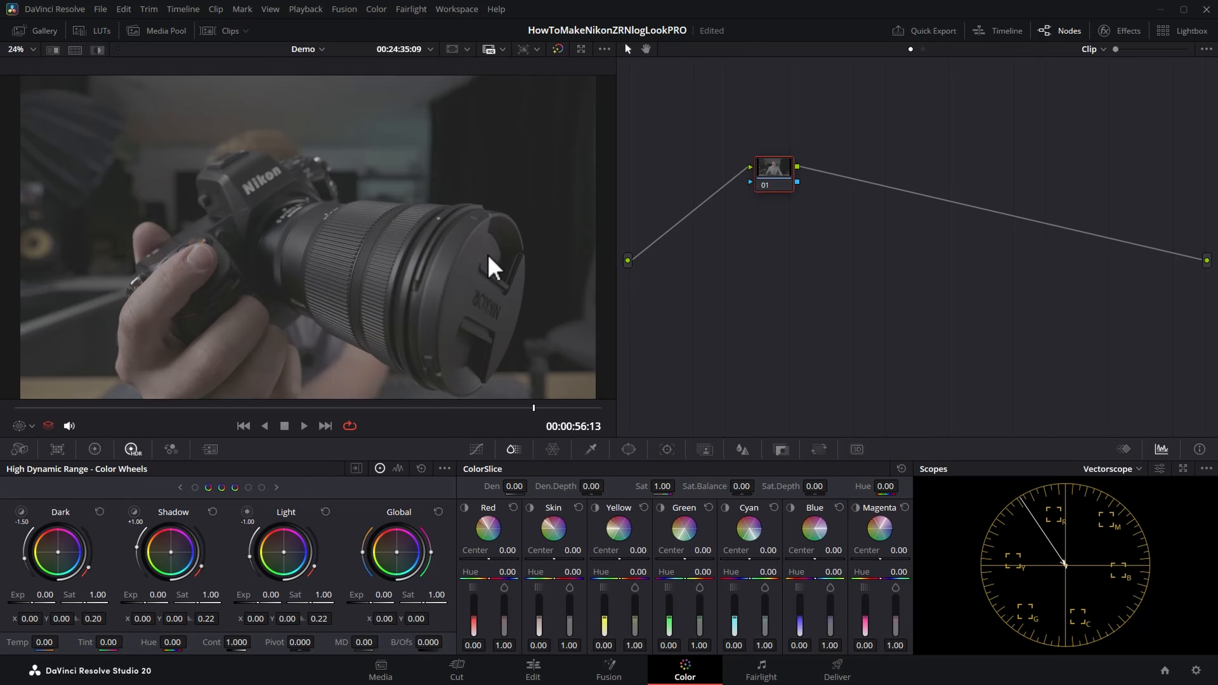
Step: Check the project's color management for DaVinci YRGB science, DaVinci WG/Intermediate timeline and Rec.709 Gamma 2.4 output, closing the settings without saving
left_click(100, 9)
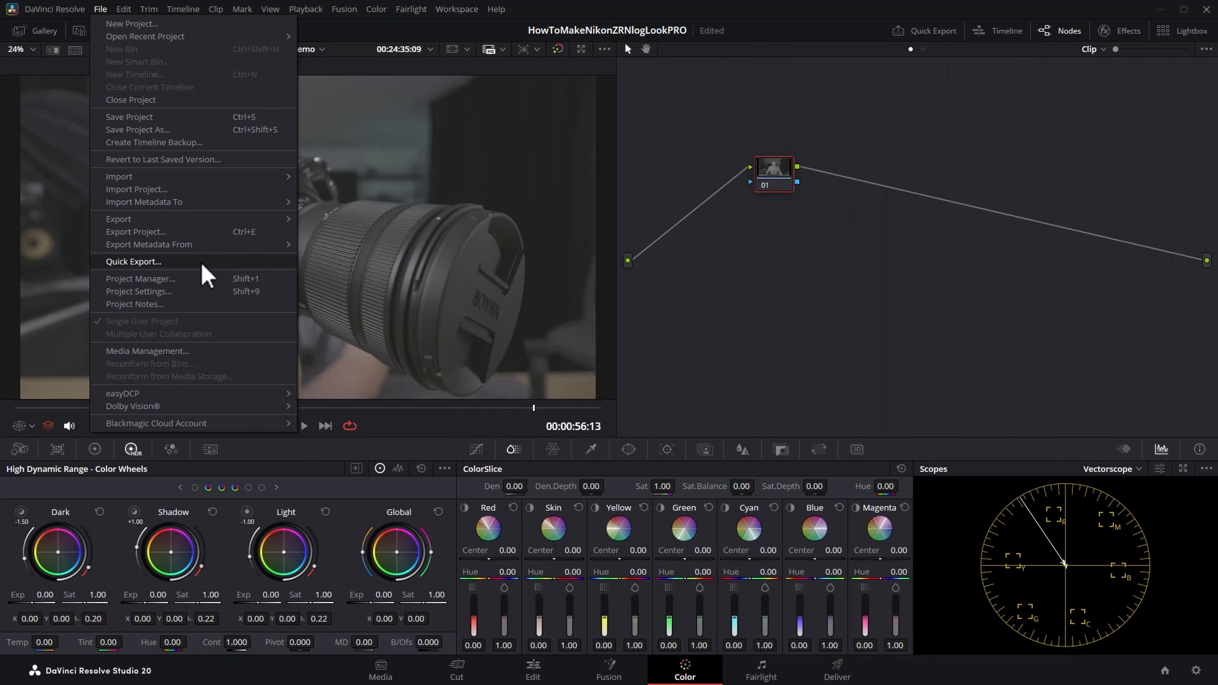
left_click(229, 293)
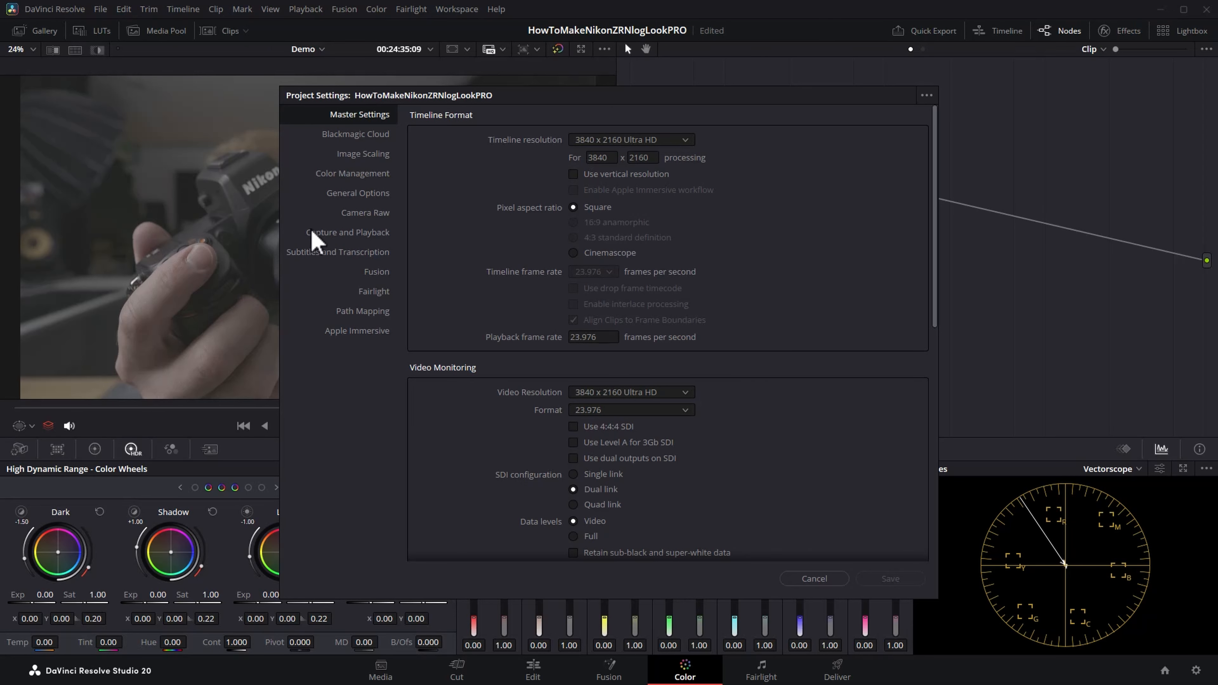
left_click(357, 174)
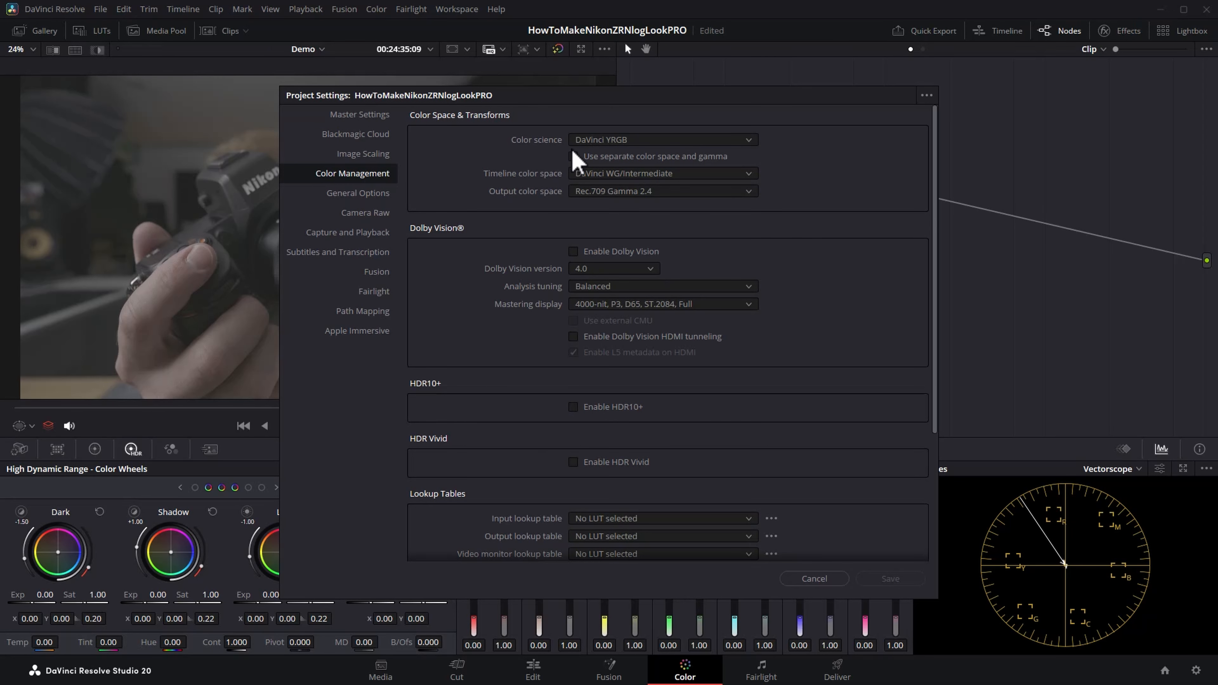
left_click(748, 140)
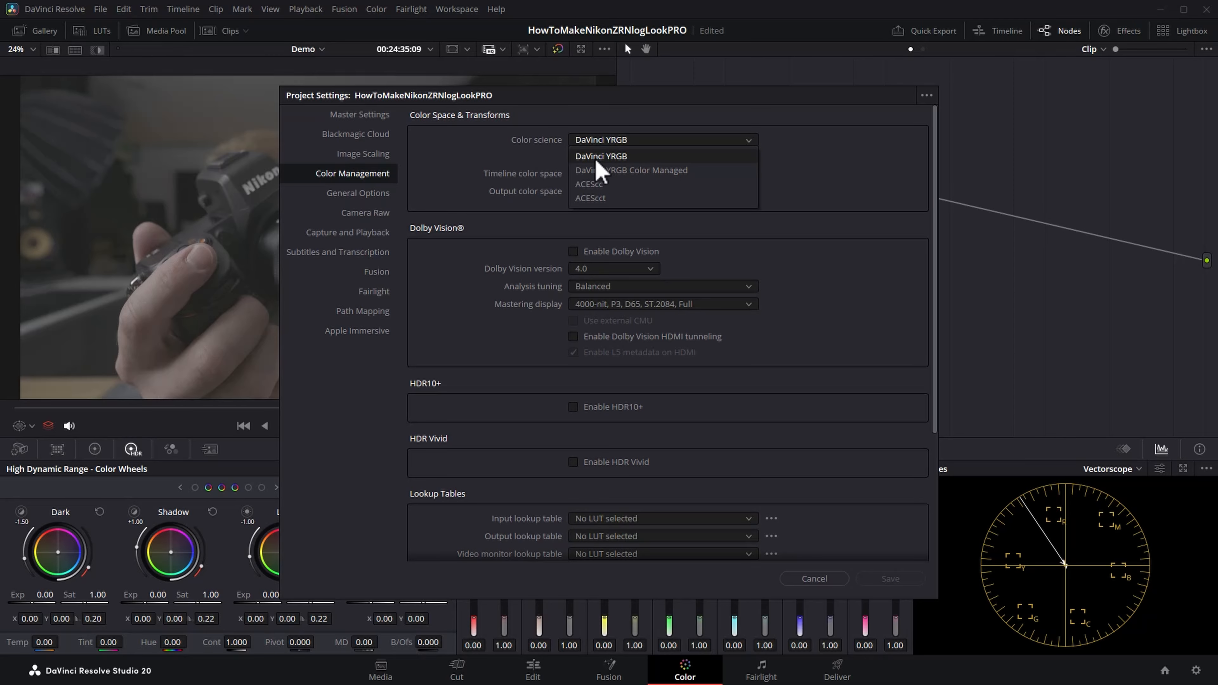
left_click(637, 157)
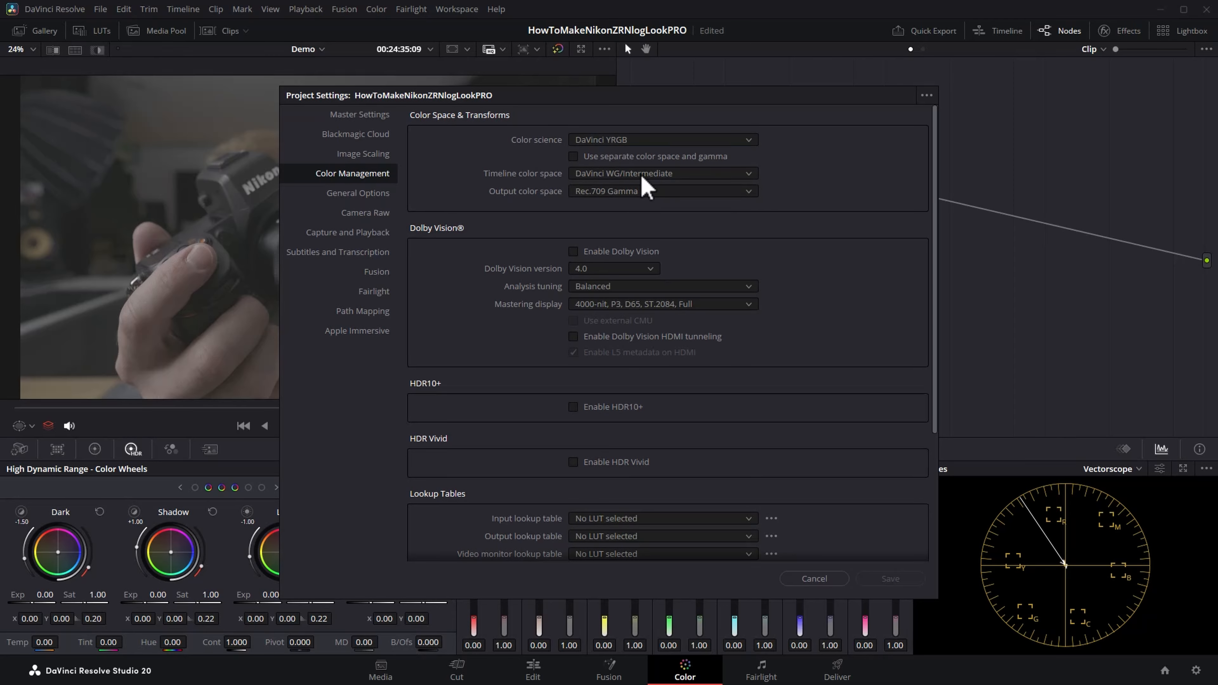
left_click(742, 175)
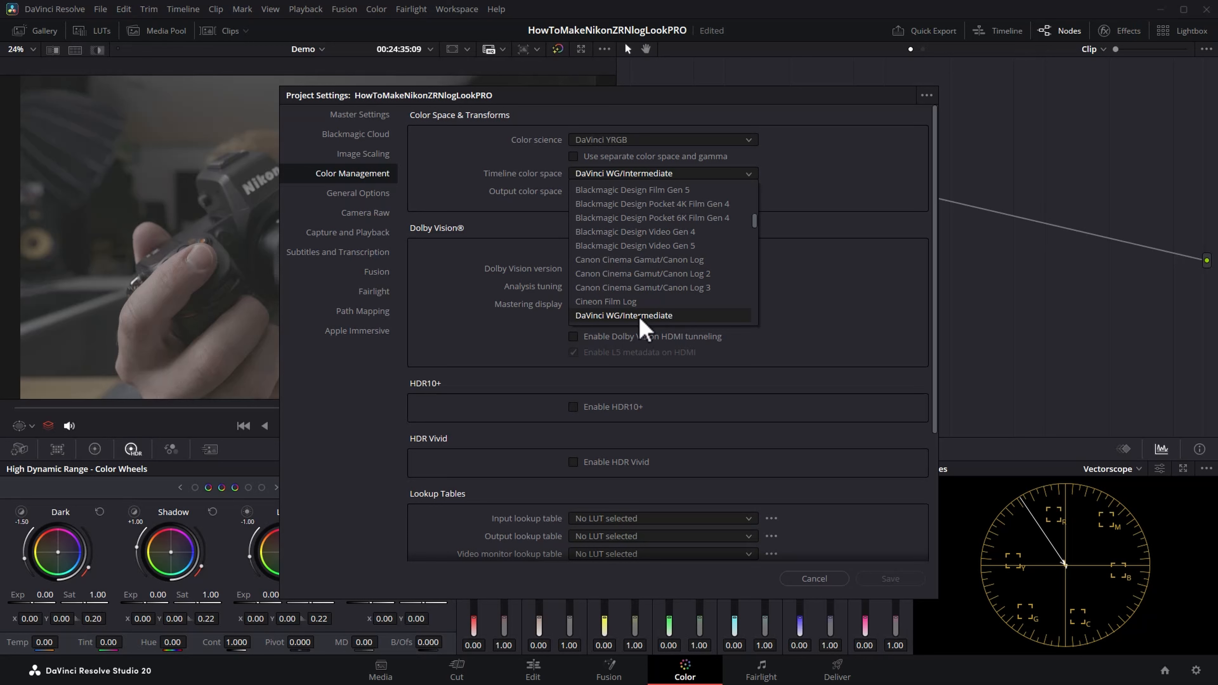
left_click(698, 315)
left_click(749, 192)
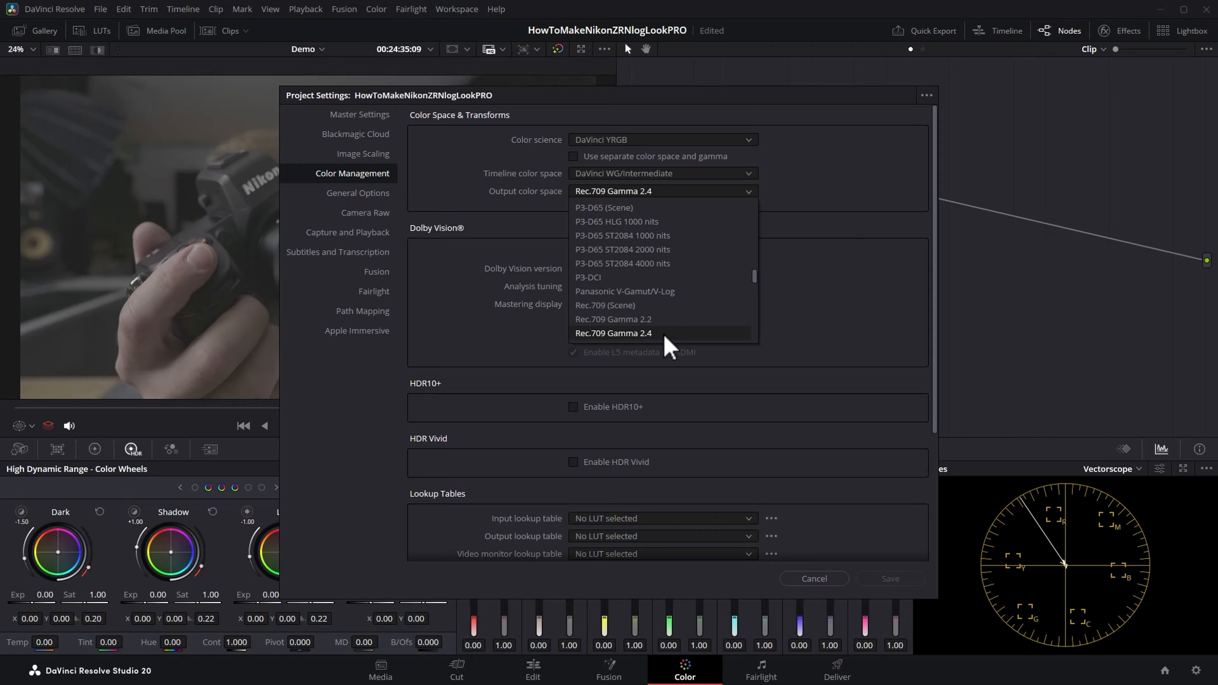
left_click(682, 333)
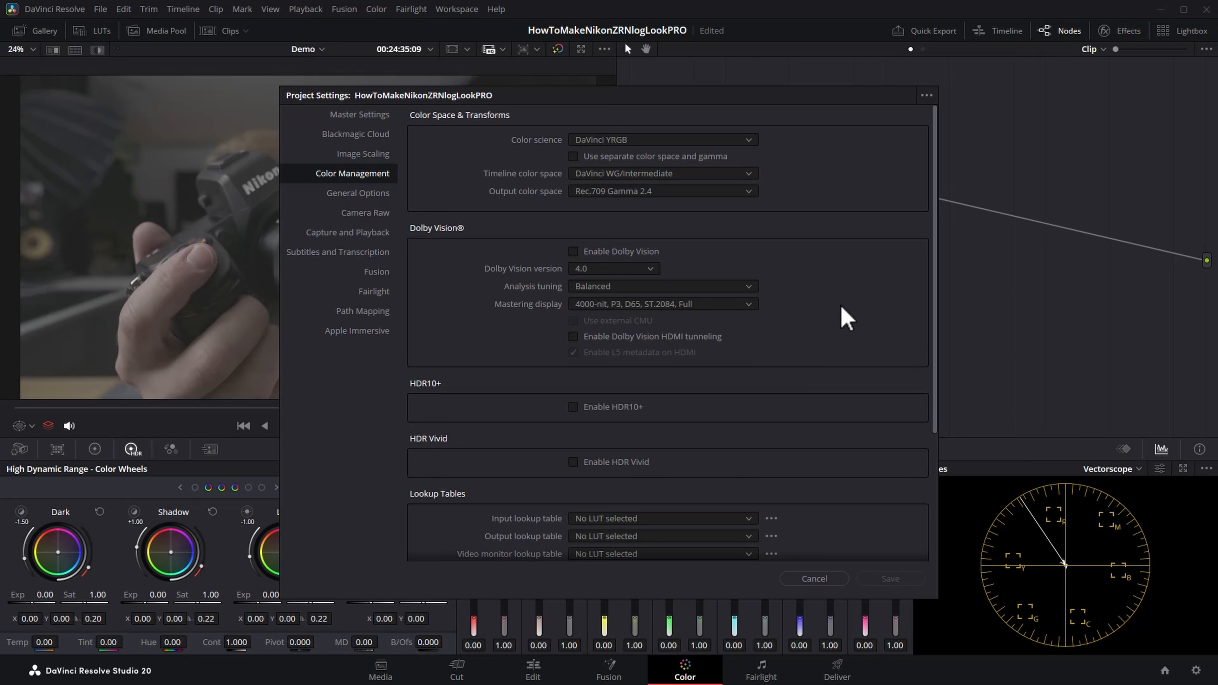
left_click(815, 579)
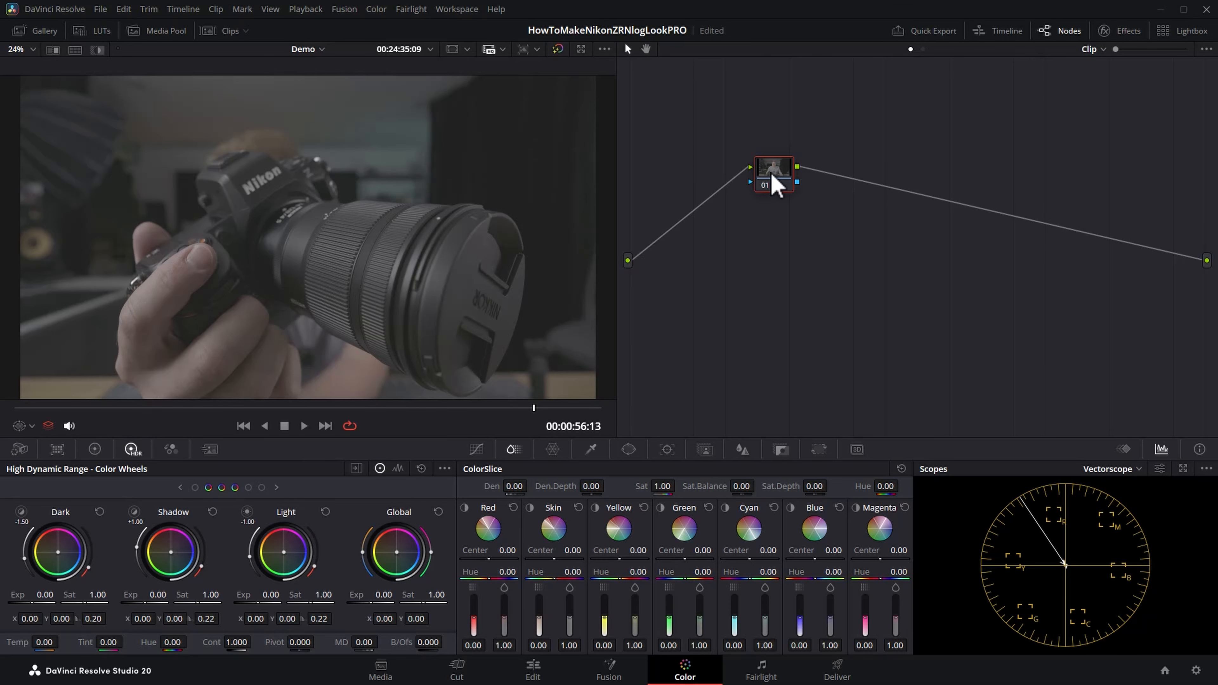
Step: Move node 01 closer to the source input and apply the Color Space Transform effect to it
left_click_drag(770, 171, 704, 161)
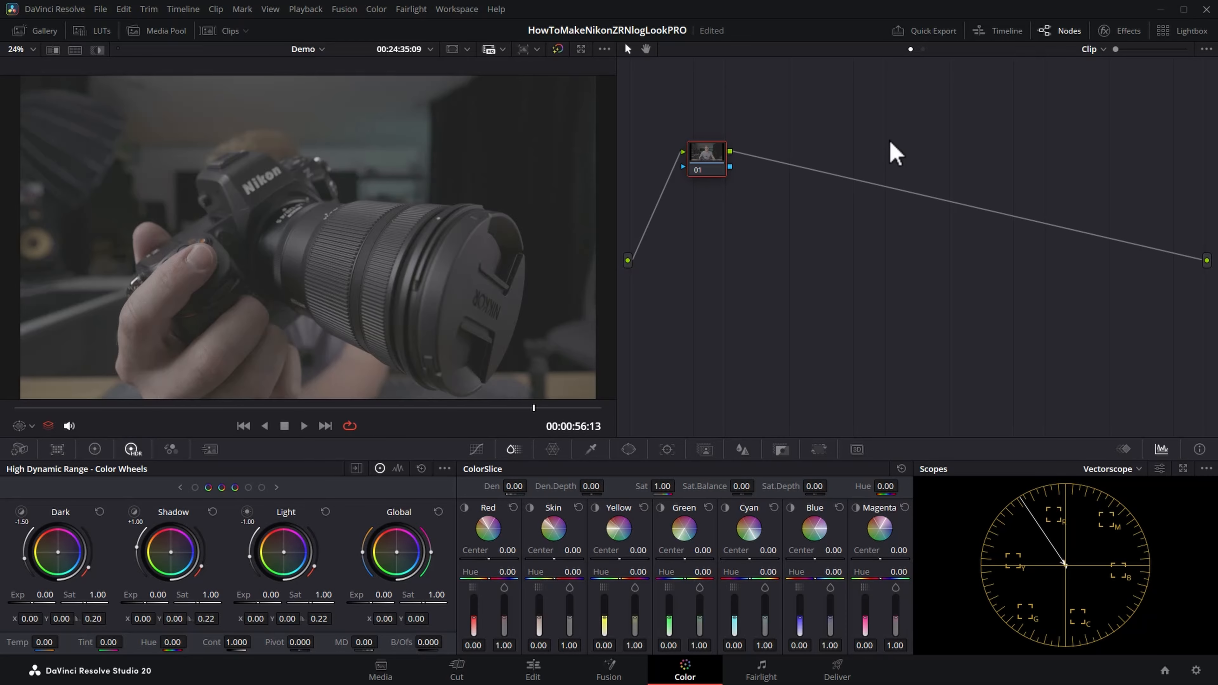
left_click(1062, 30)
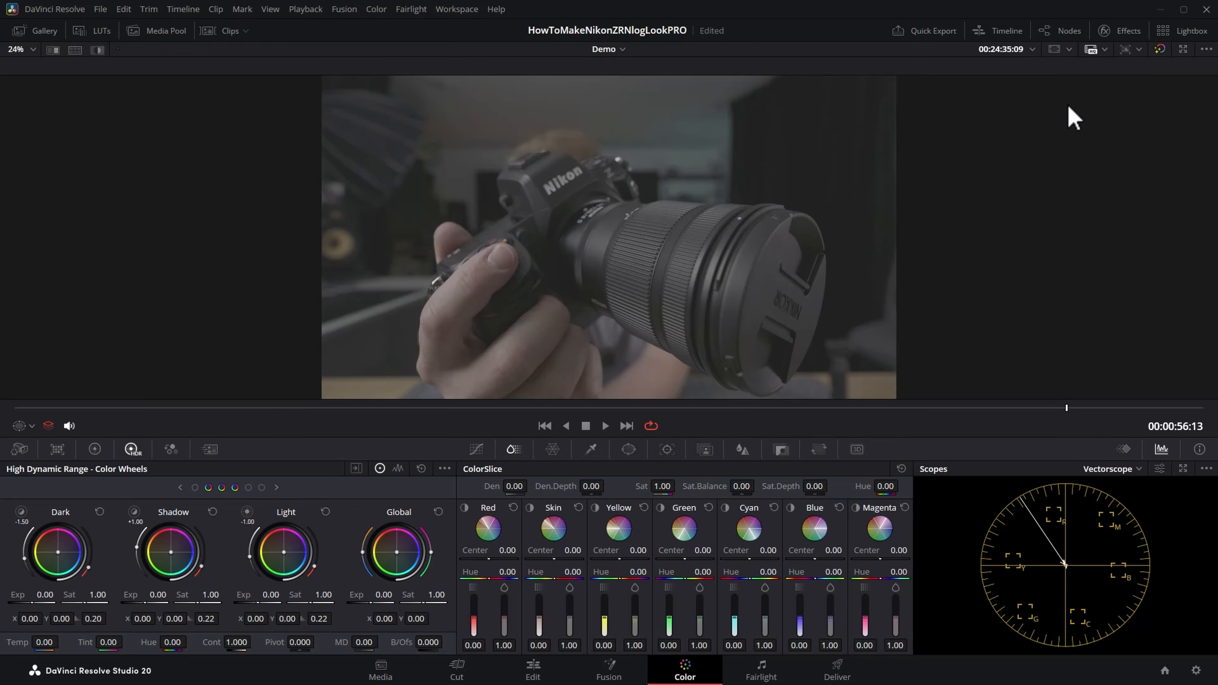
left_click(1069, 31)
left_click_drag(699, 165, 698, 190)
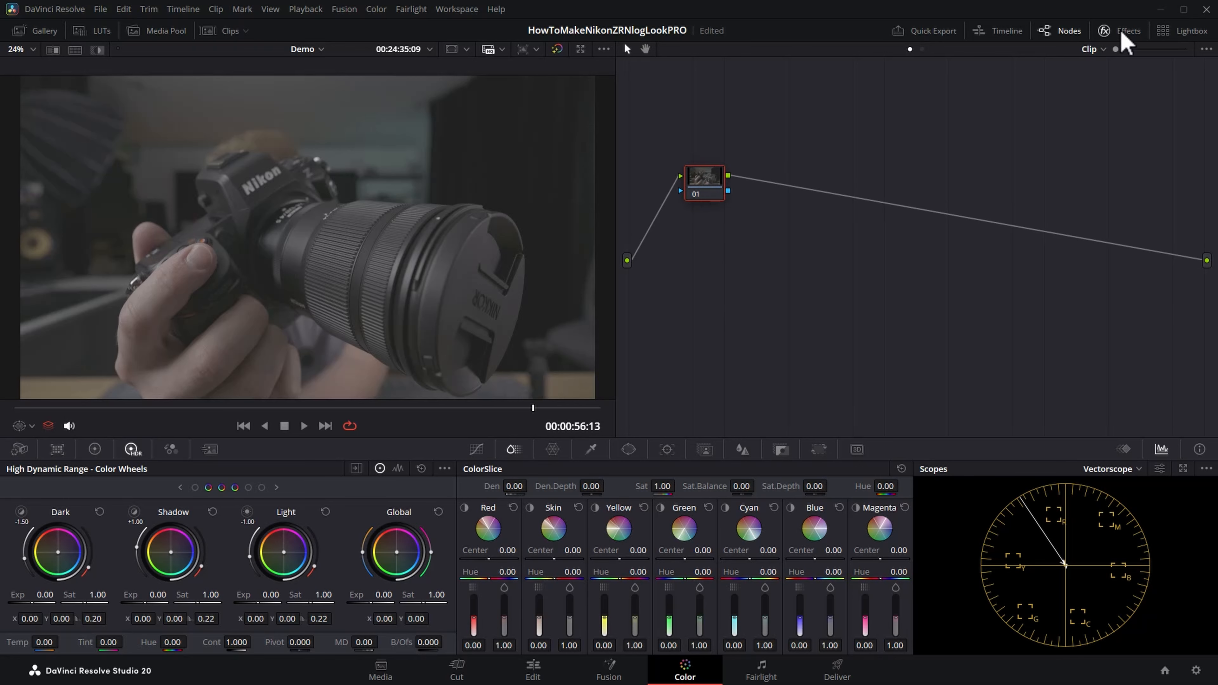
left_click(1125, 33)
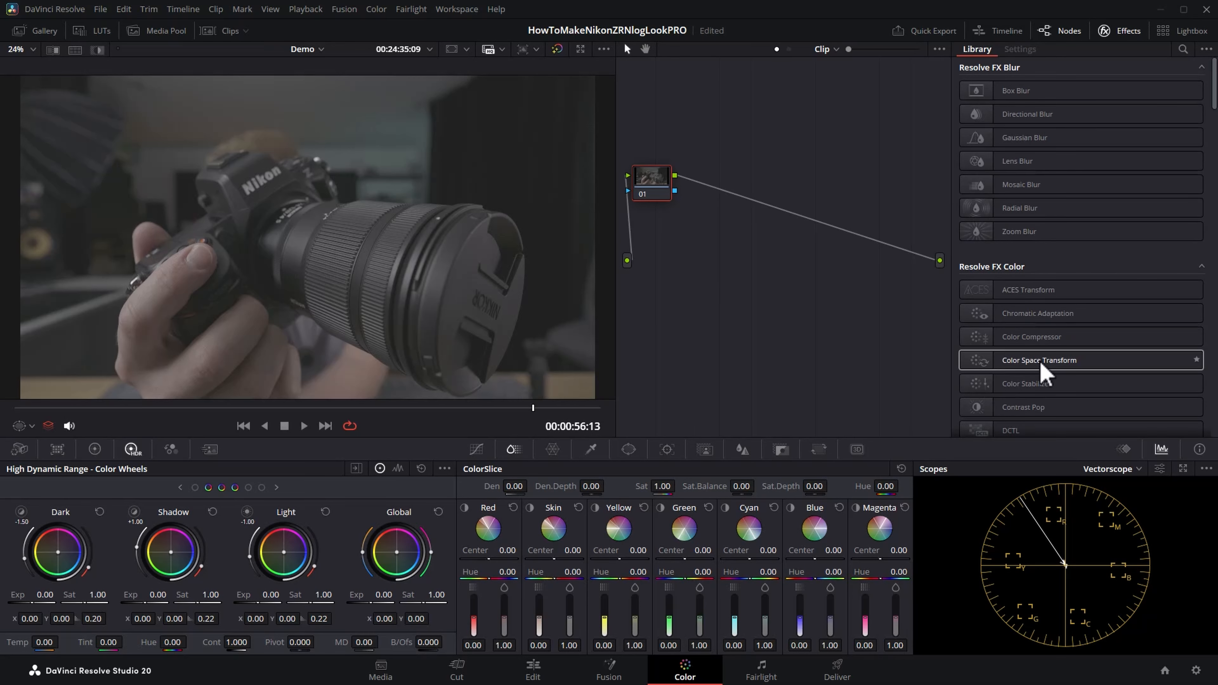
left_click_drag(1115, 359, 658, 190)
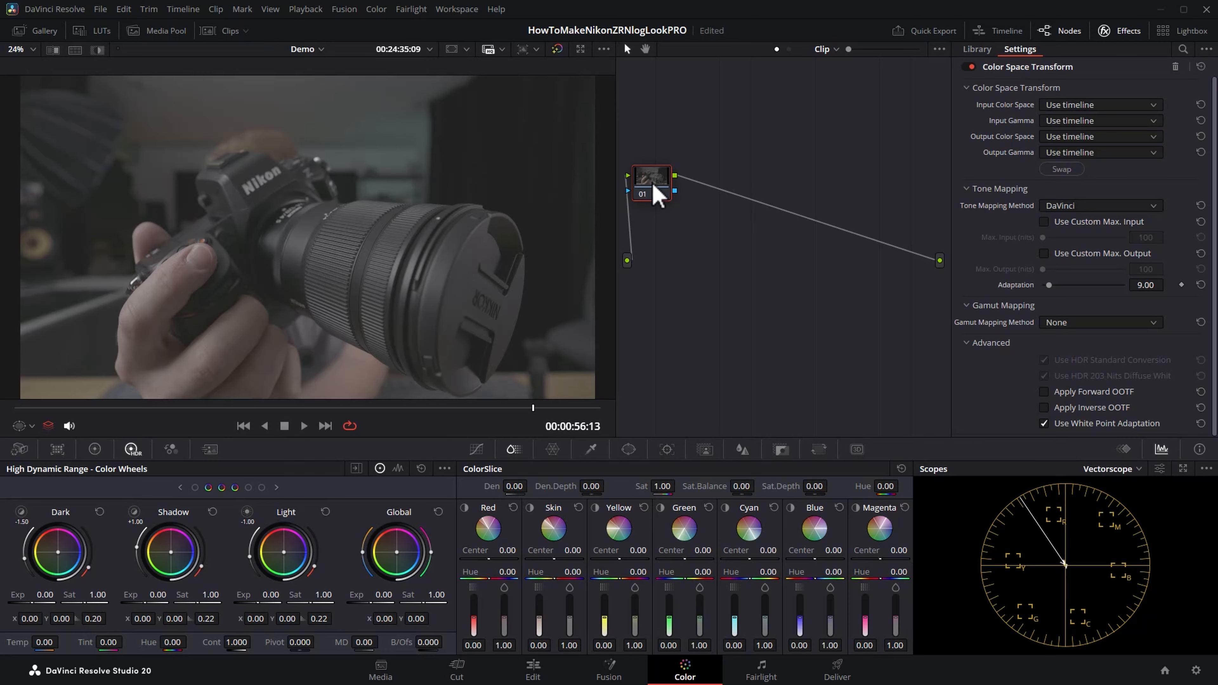
Step: Set the transform's input color space to Rec.2020 and its input gamma to Nikon N-Log
left_click(1152, 105)
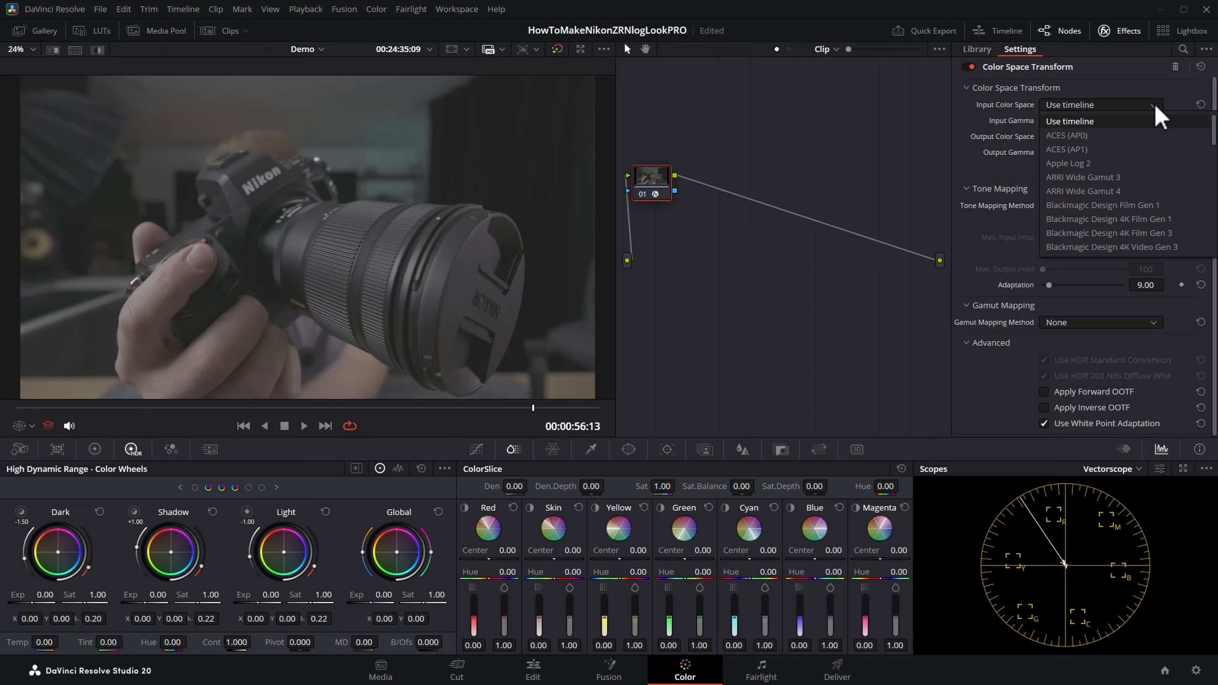
scroll(1164, 185, "down", 10)
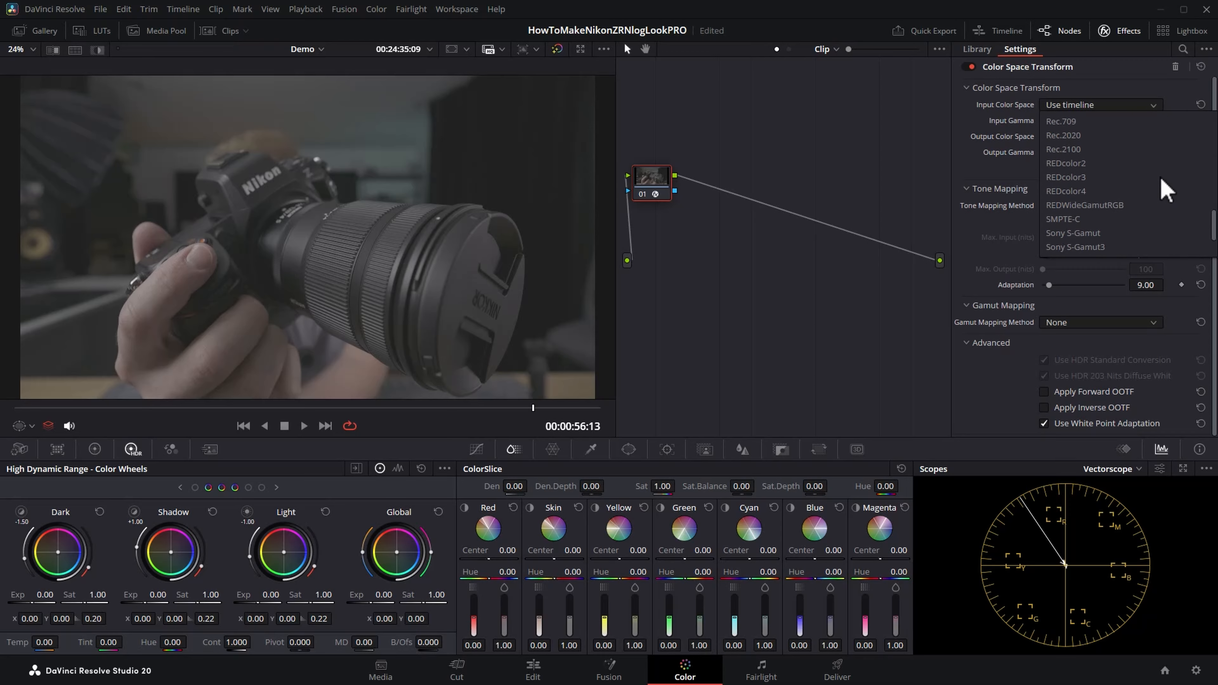
left_click(1074, 135)
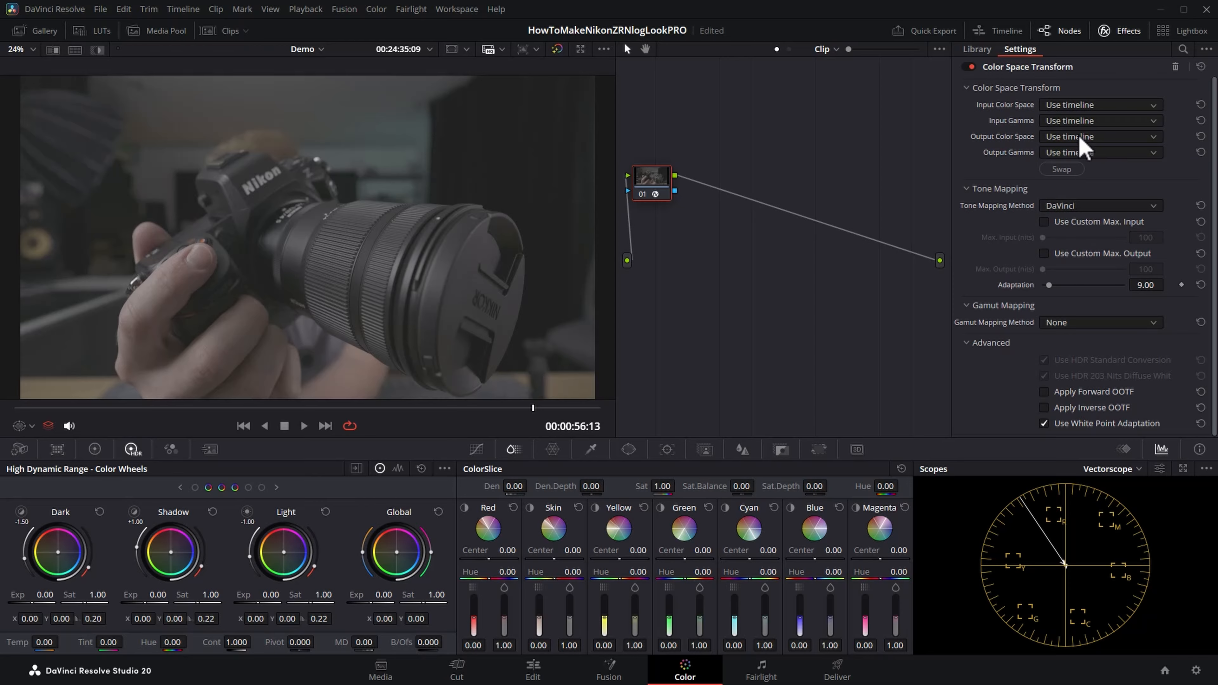
left_click(1149, 121)
scroll(1146, 202, "down", 5)
scroll(1150, 204, "down", 4)
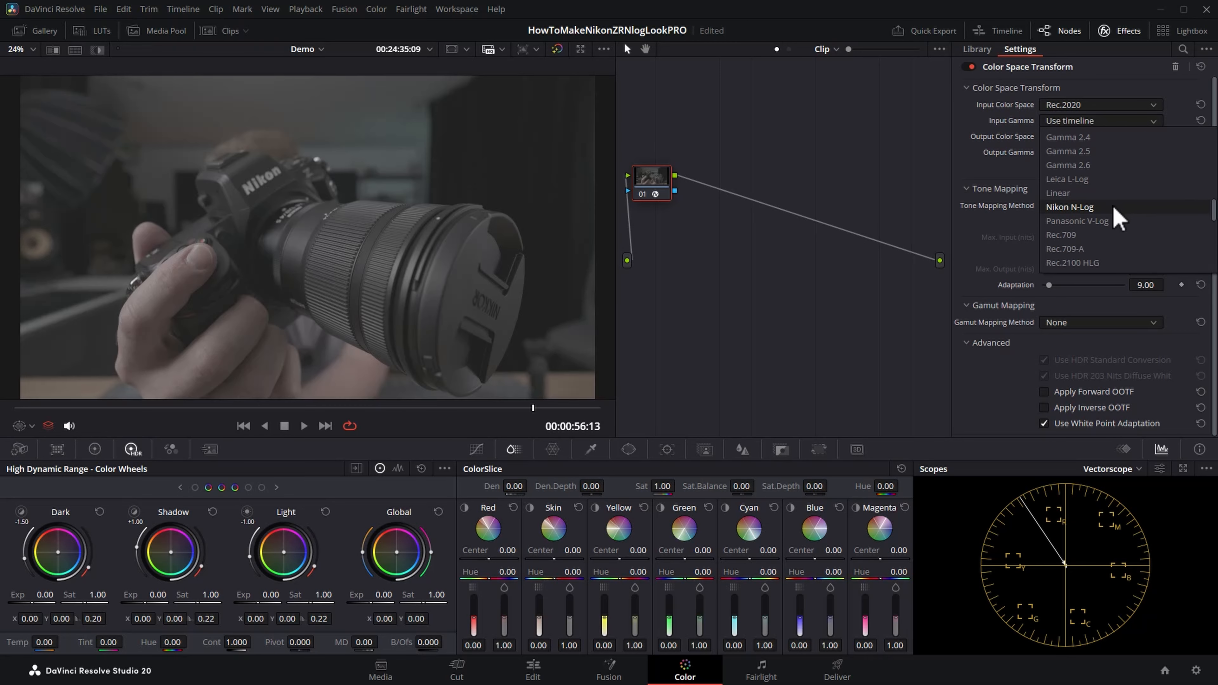
left_click(1122, 207)
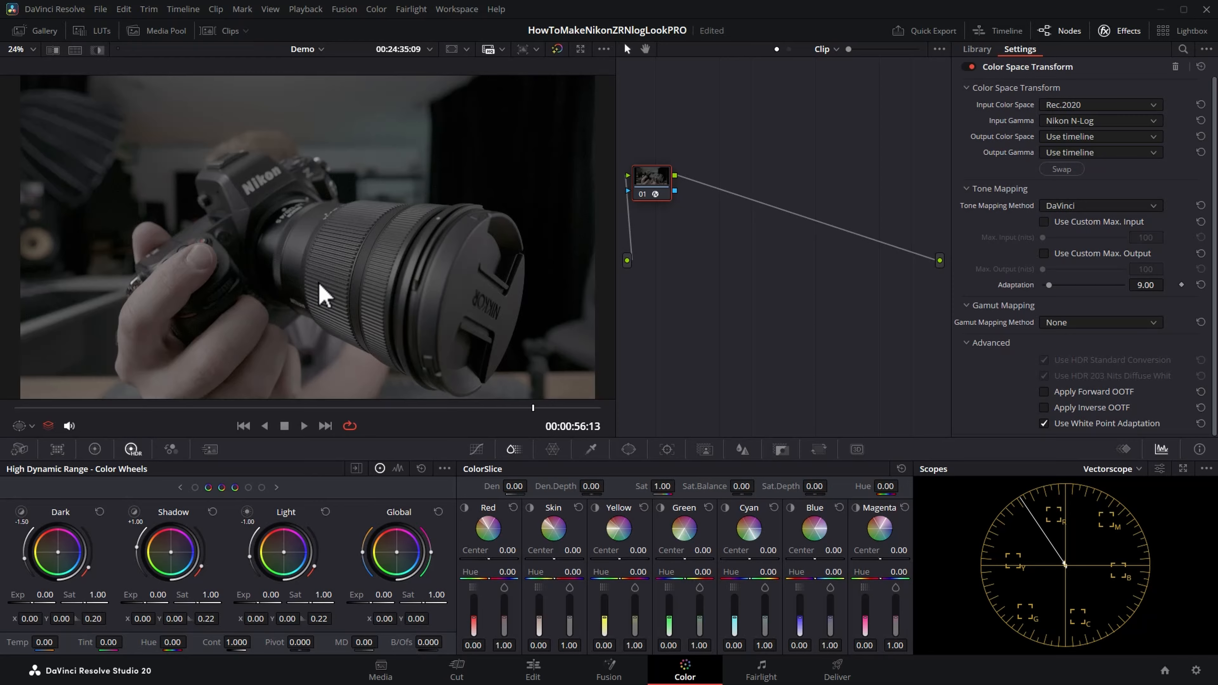
Step: Set the transform's output color space to DaVinci Wide Gamut and its output gamma to DaVinci Intermediate
left_click(1153, 138)
scroll(1142, 228, "down", 4)
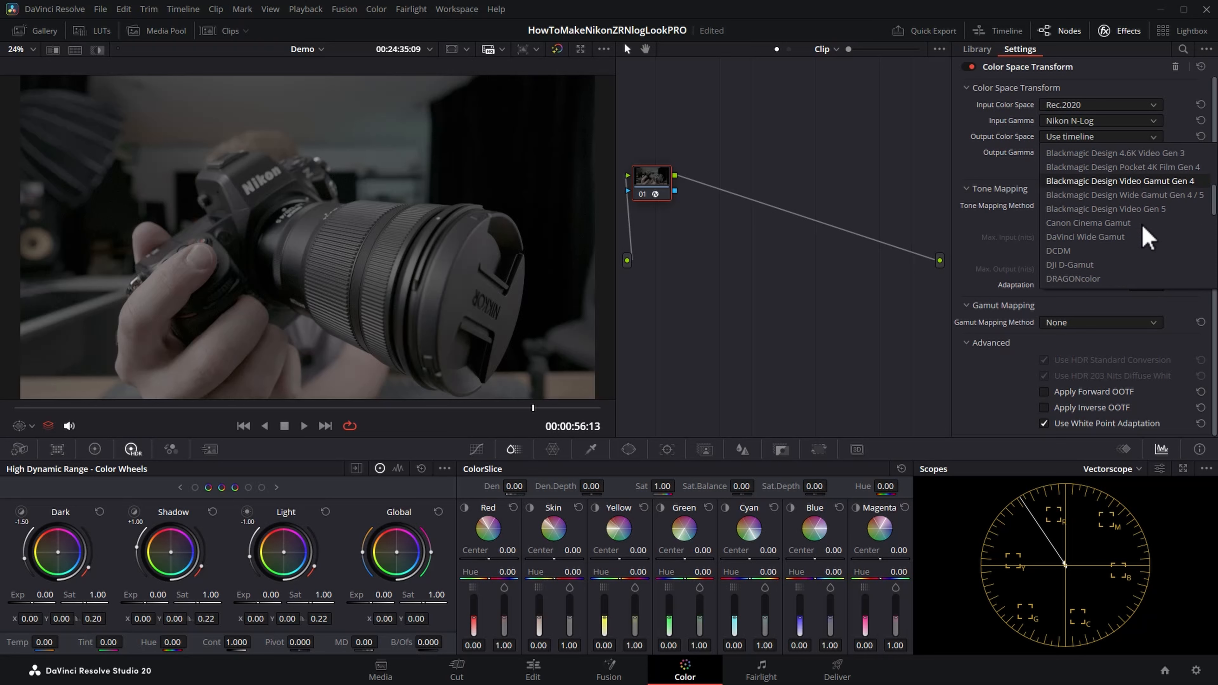
left_click(1113, 237)
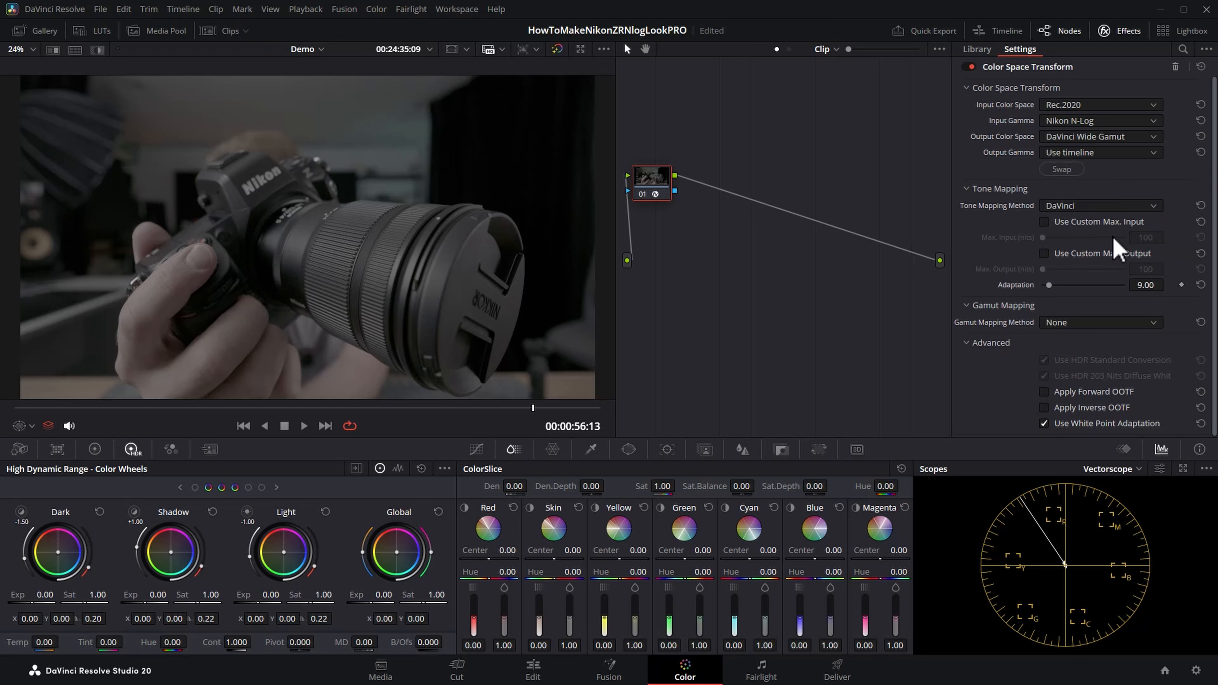
left_click(1158, 155)
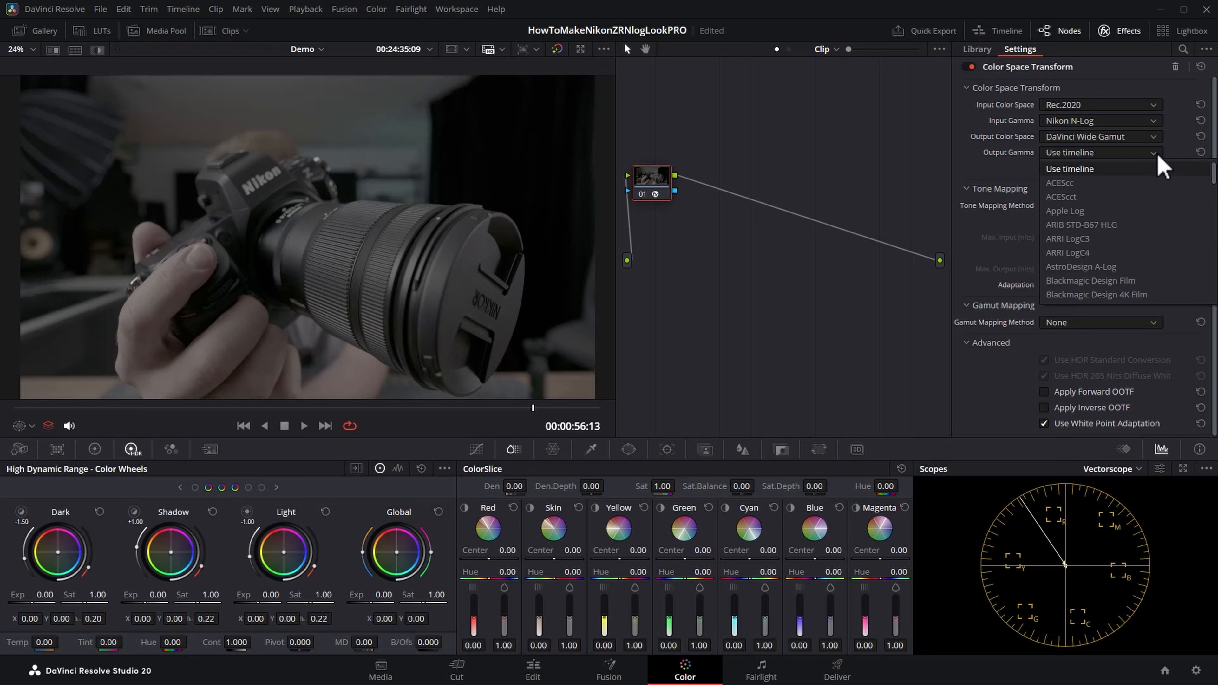
scroll(1123, 220, "down", 3)
scroll(1125, 238, "down", 2)
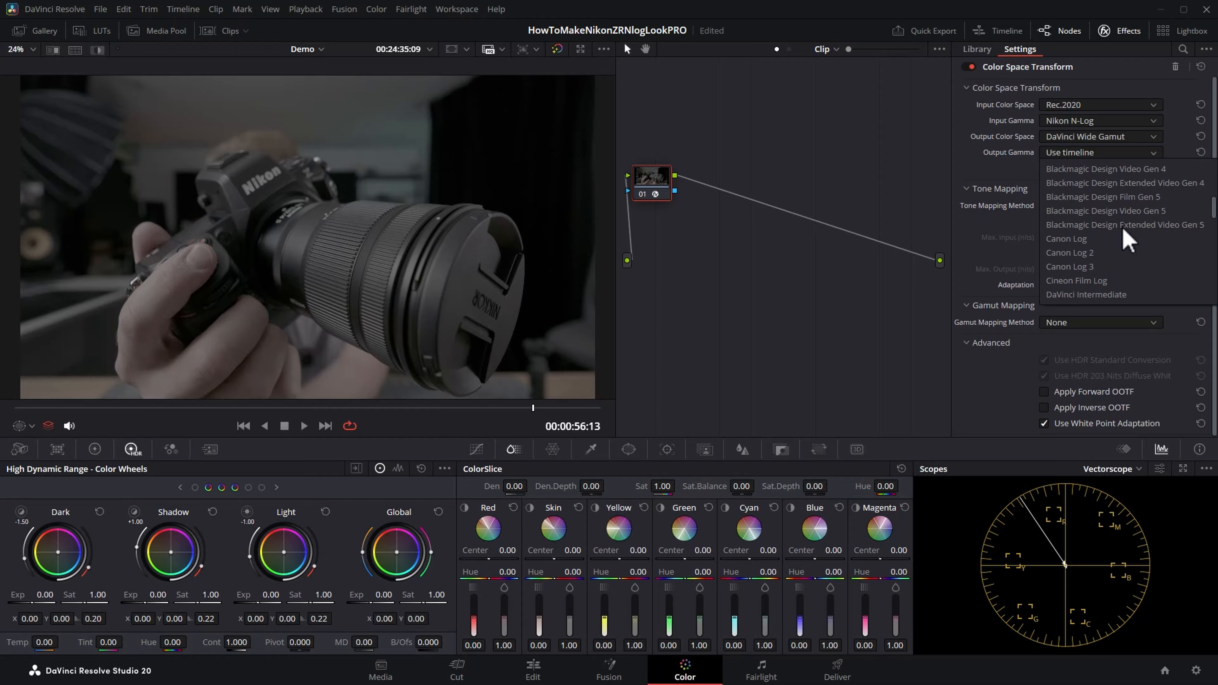
left_click(1137, 295)
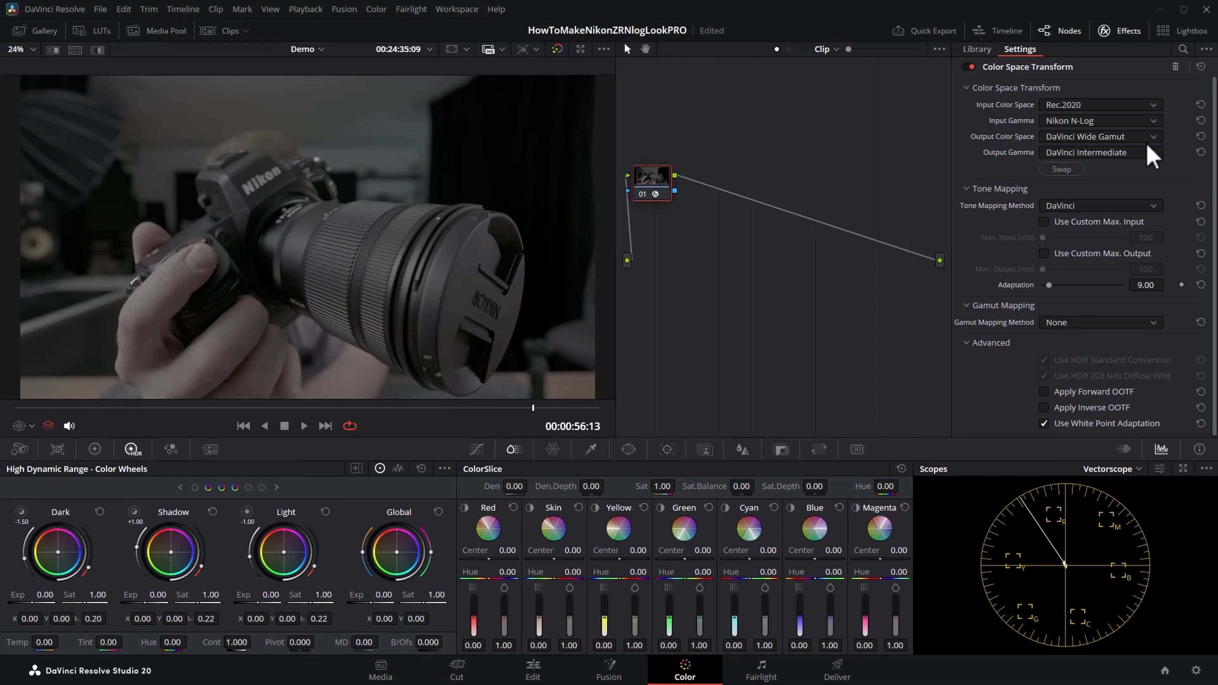
Step: Shift node 01 slightly away from the source input and label it "to DWG"
left_click_drag(658, 192, 689, 174)
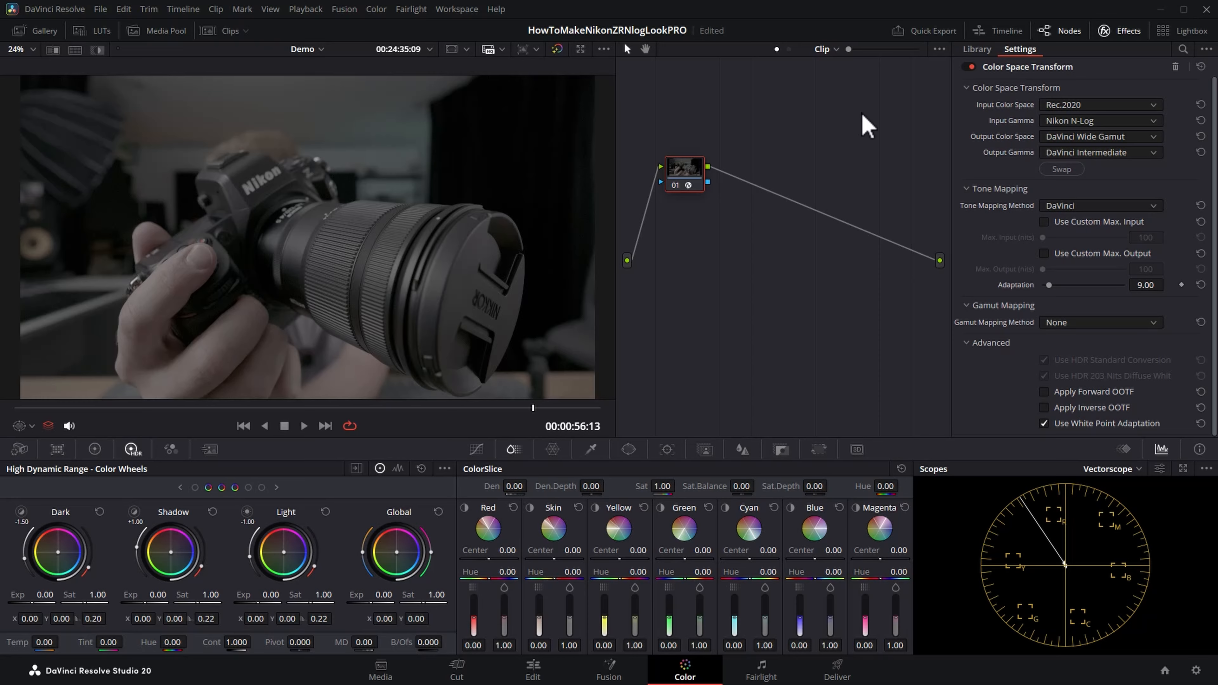
mouse_move(686, 182)
left_mouse_down()
mouse_move(694, 221)
mouse_move(691, 192)
left_mouse_up()
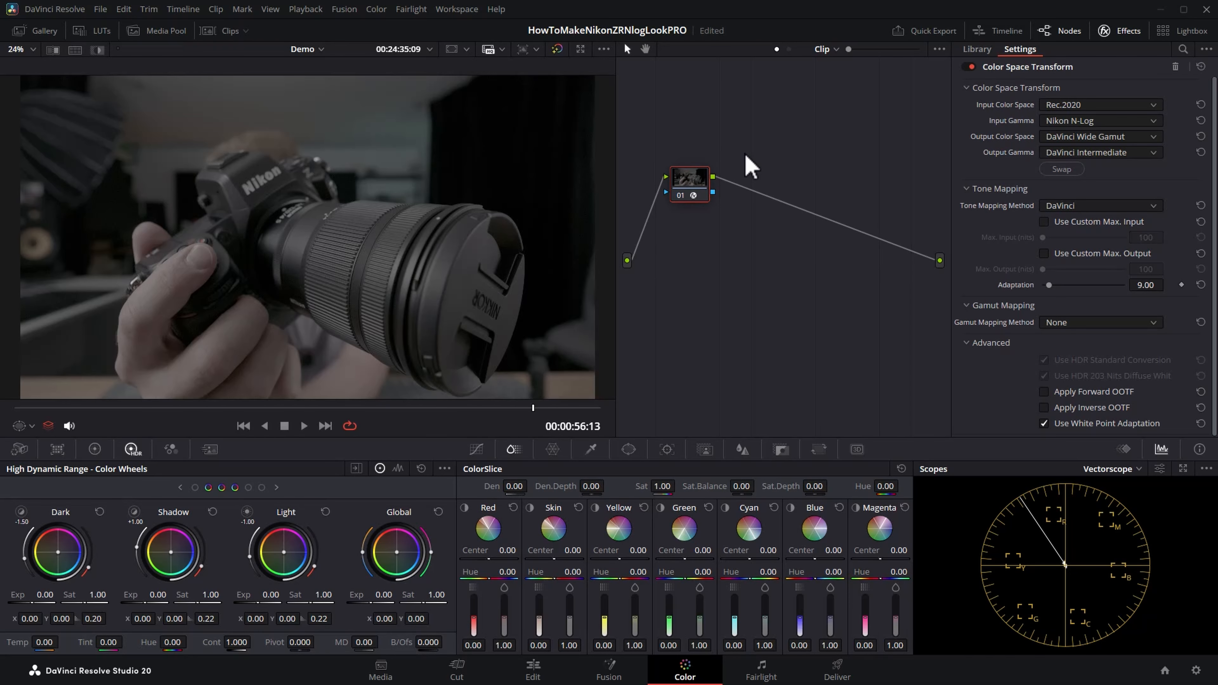
right_click(700, 186)
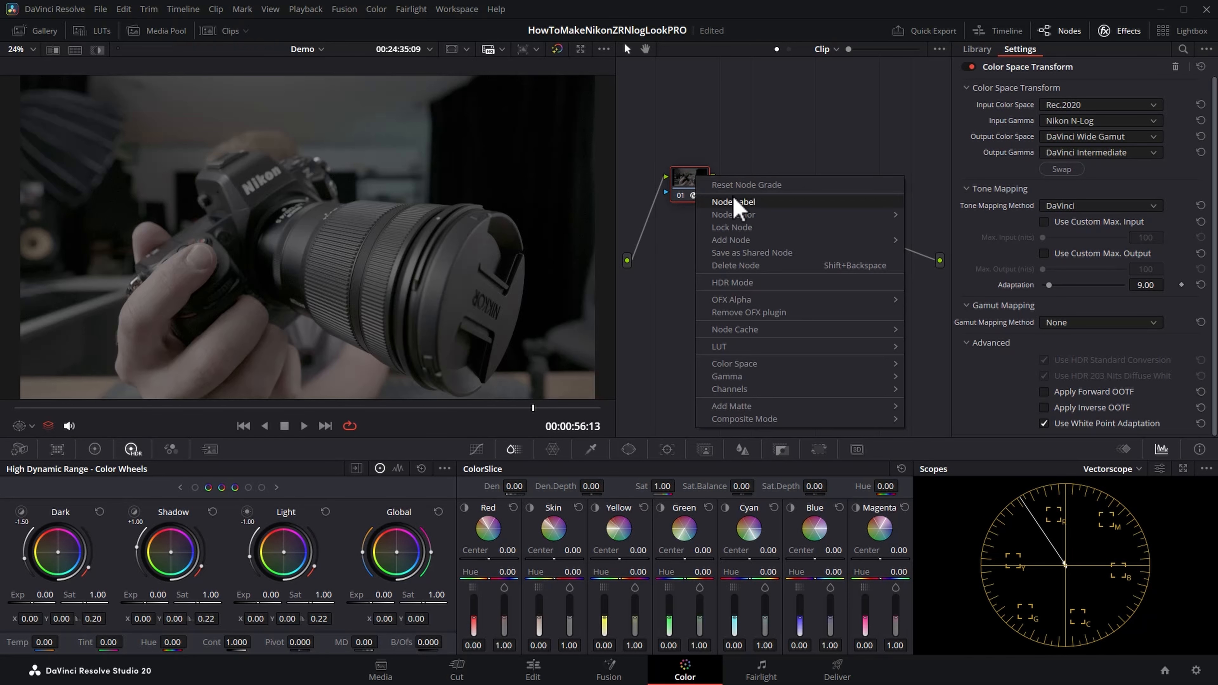
left_click(737, 203)
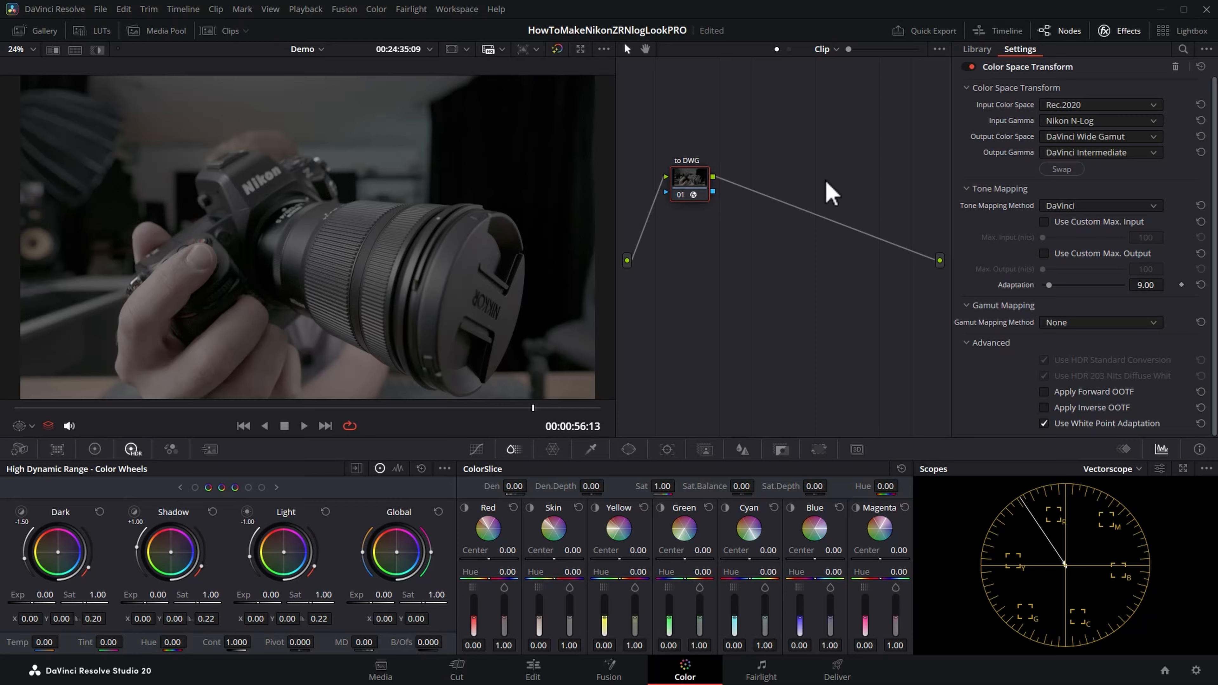
Step: Add a serial node after the "to DWG" node and place it close to the graph's output
mouse_move(693, 192)
left_mouse_down()
mouse_move(677, 205)
mouse_move(688, 151)
mouse_move(653, 167)
mouse_move(697, 179)
left_mouse_up()
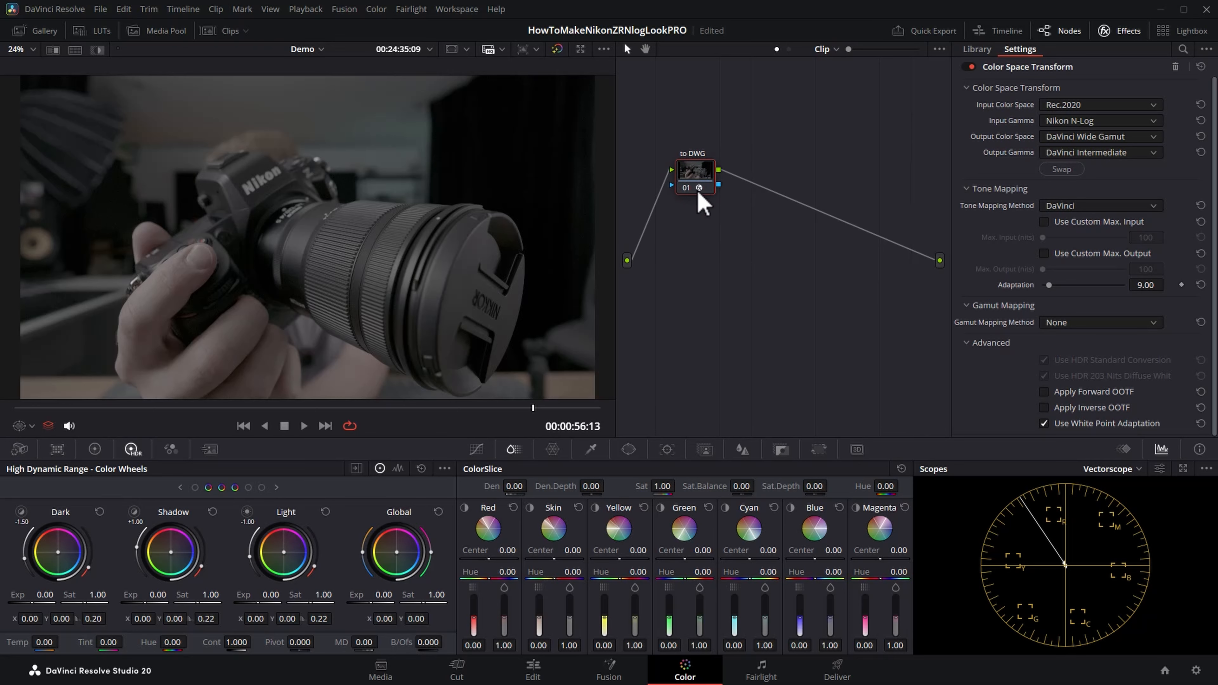
left_click_drag(700, 170, 699, 170)
left_click_drag(697, 170, 695, 161)
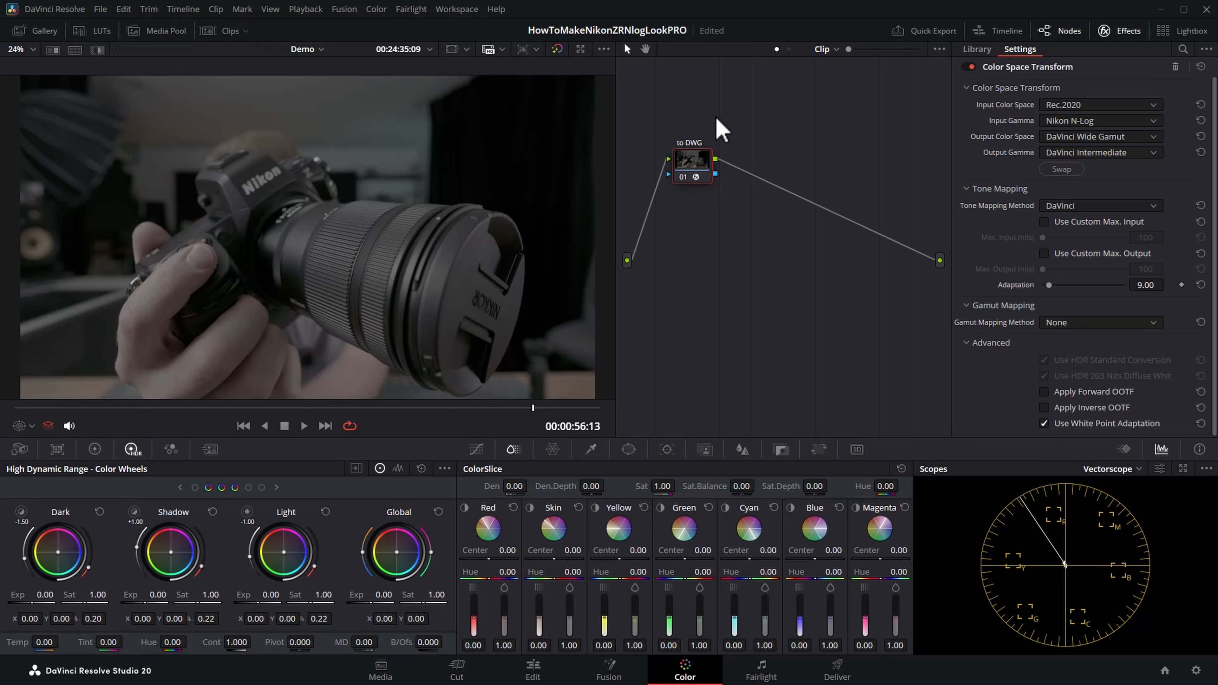
right_click(698, 168)
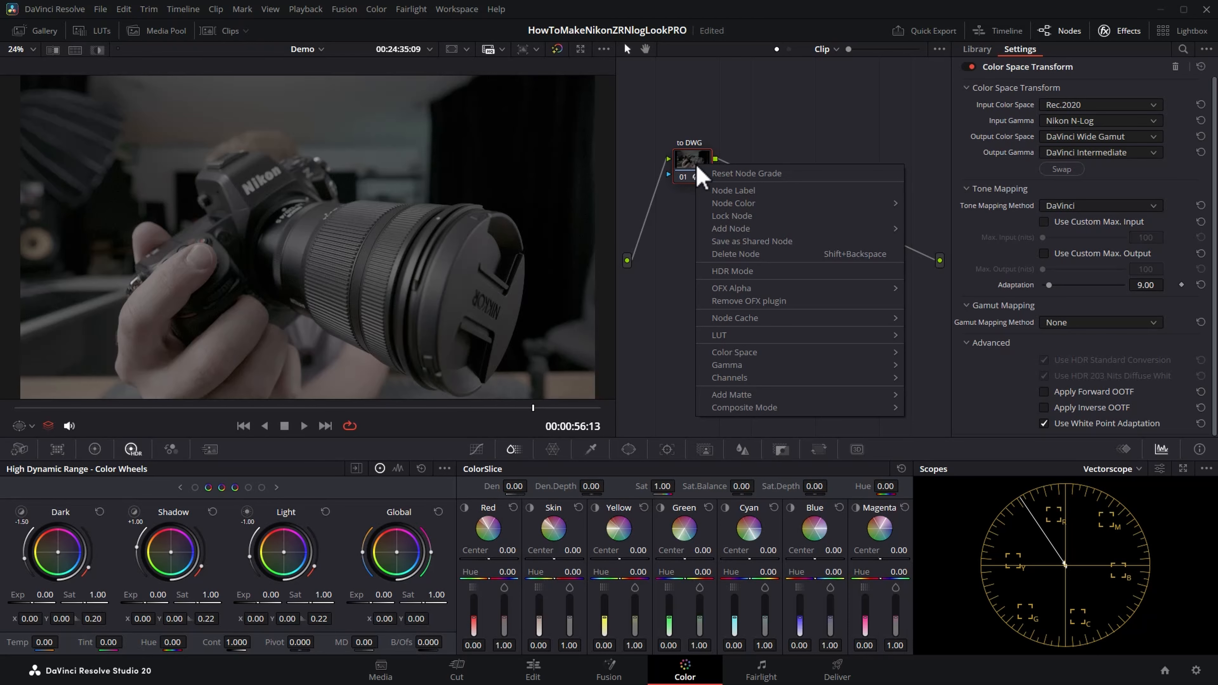
mouse_move(837, 238)
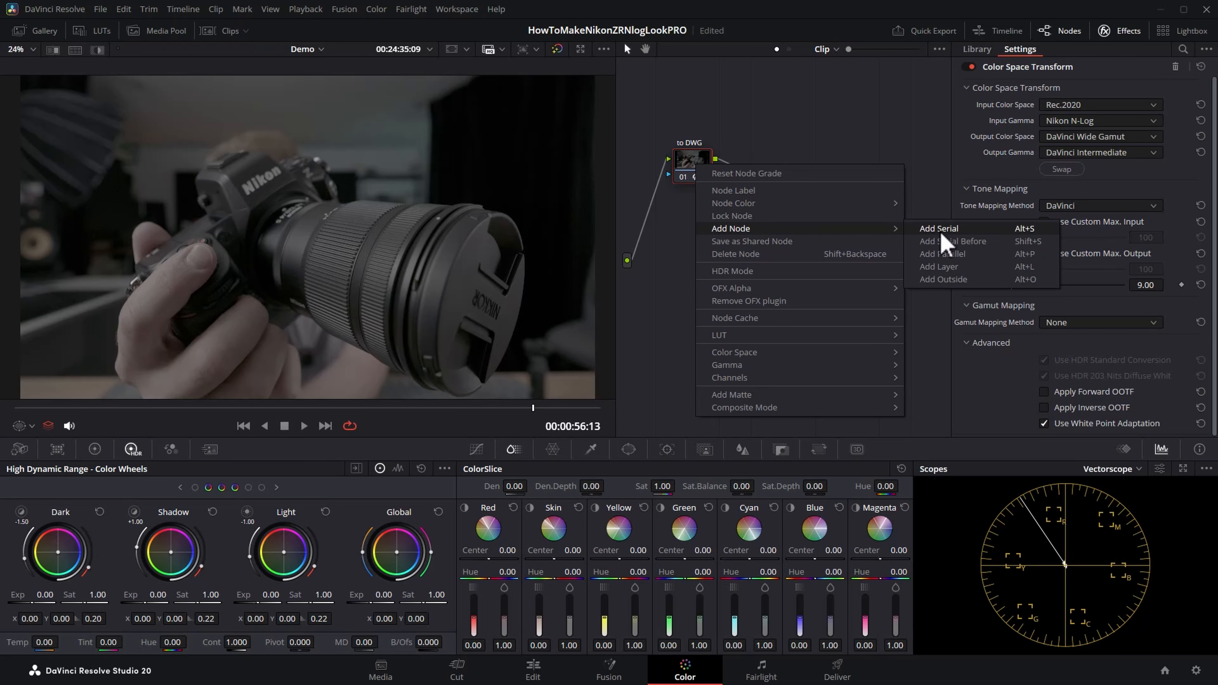
left_click(991, 232)
left_click_drag(754, 167, 878, 169)
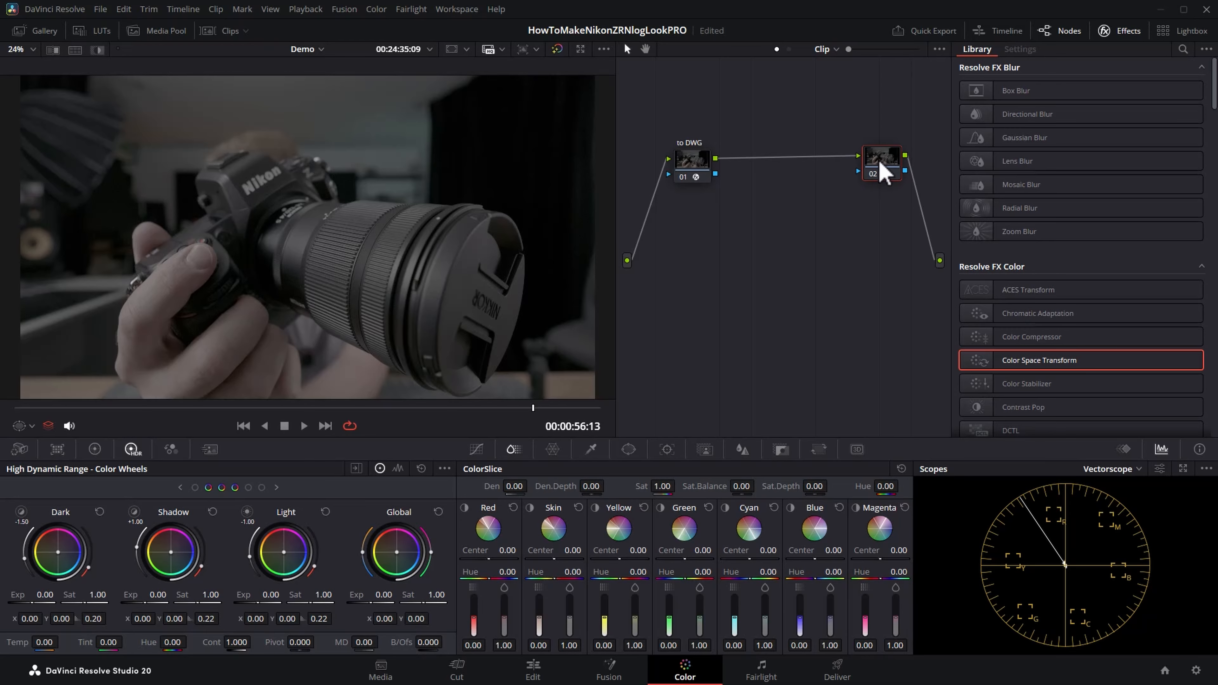
Step: Apply a Color Space Transform to node 02 with DaVinci Wide Gamut as input color space and DaVinci Intermediate as input gamma
left_click_drag(1058, 369, 883, 165)
left_click(1145, 105)
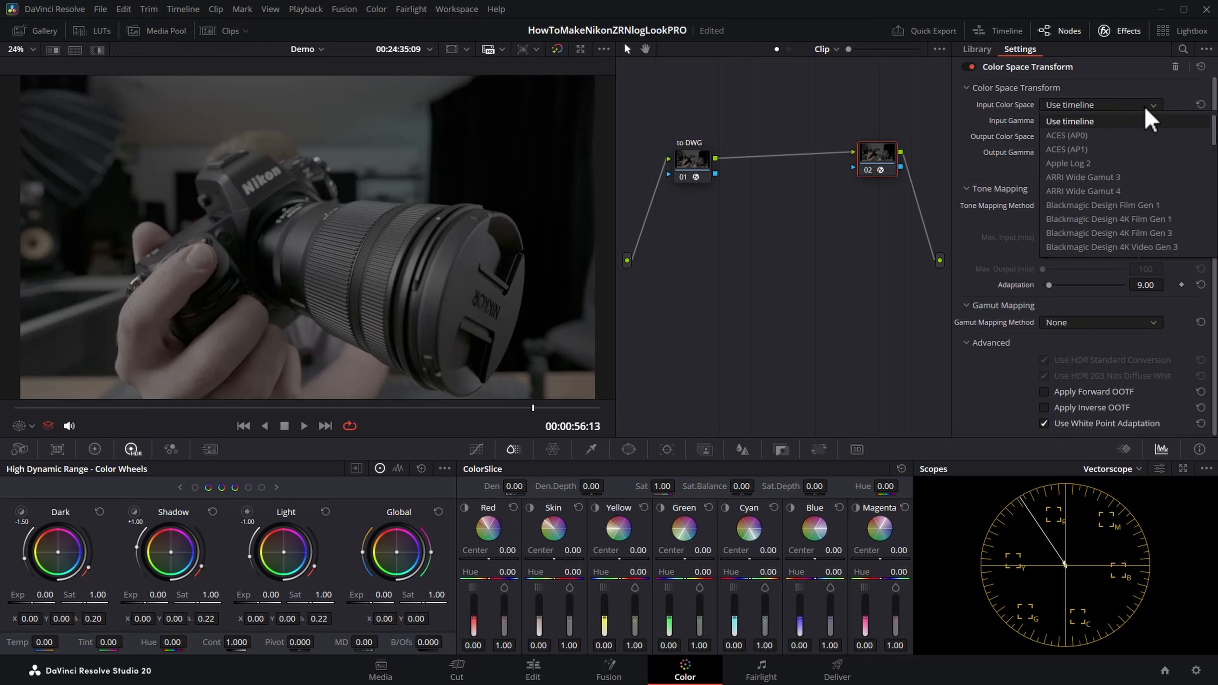
scroll(1145, 118, "down", 3)
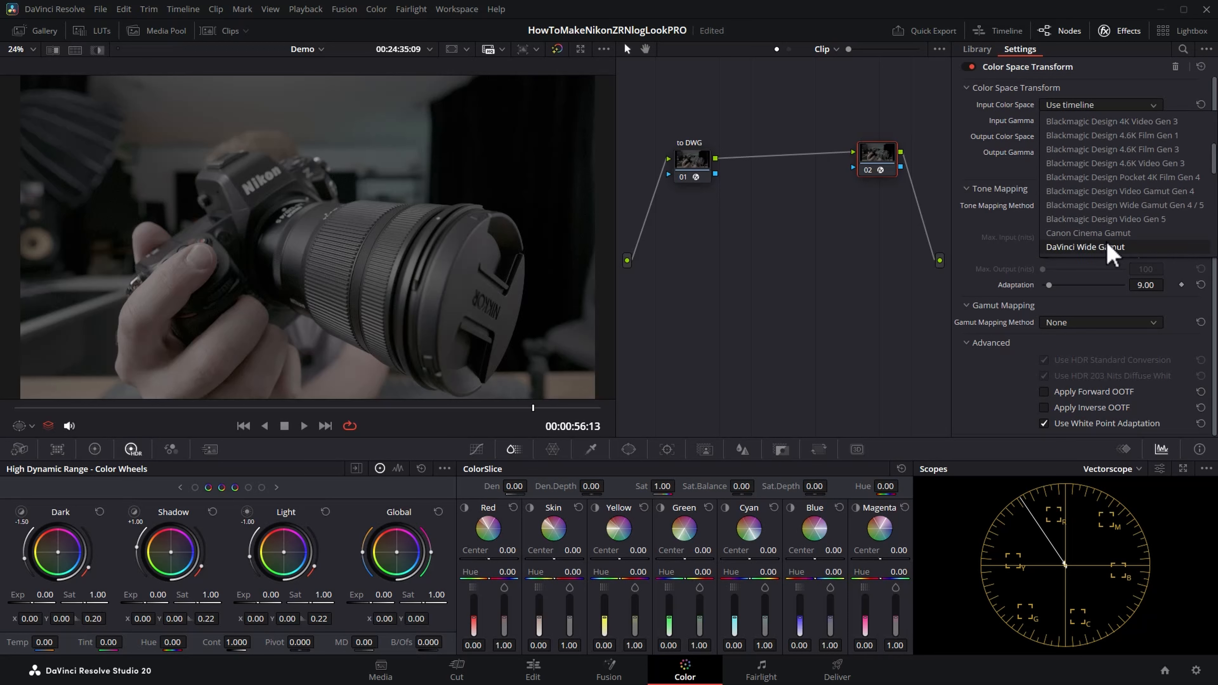
left_click(1118, 248)
left_click(1158, 122)
scroll(1146, 163, "down", 5)
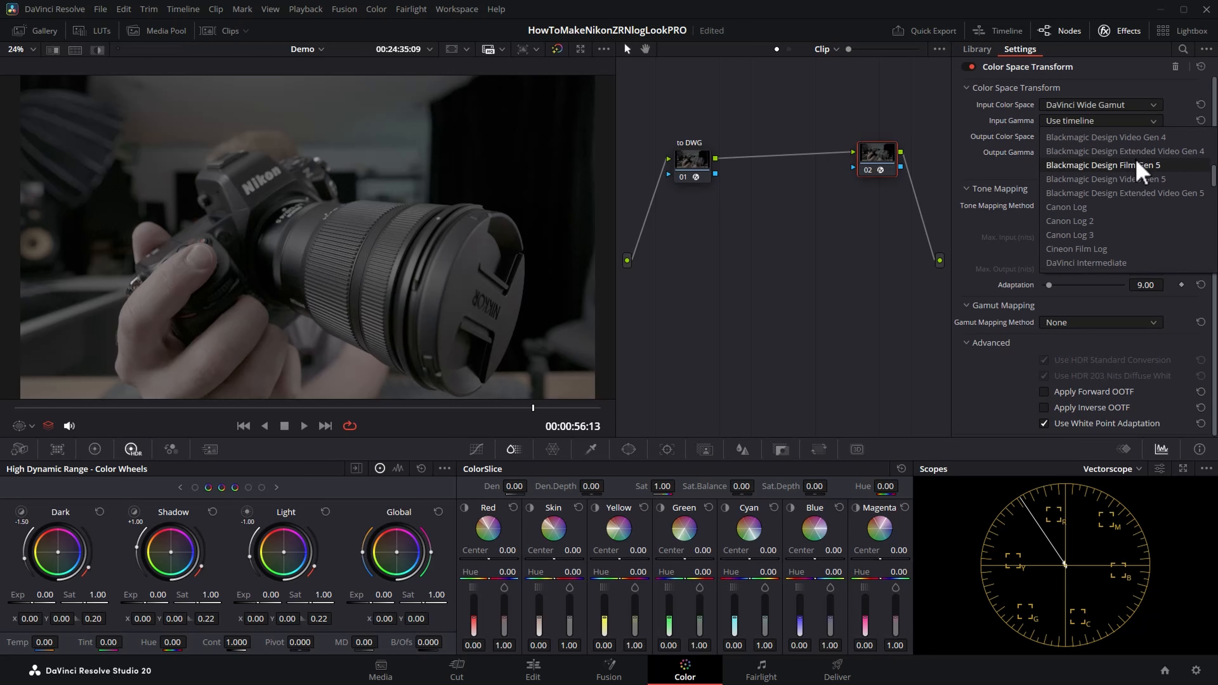
left_click(1097, 264)
Step: Nudge both nodes slightly apart and set the second transform's output color space to Rec.709 and output gamma to Gamma 2.4
mouse_move(678, 162)
left_mouse_down()
mouse_move(681, 147)
mouse_move(685, 158)
left_mouse_up()
left_click_drag(879, 161, 891, 156)
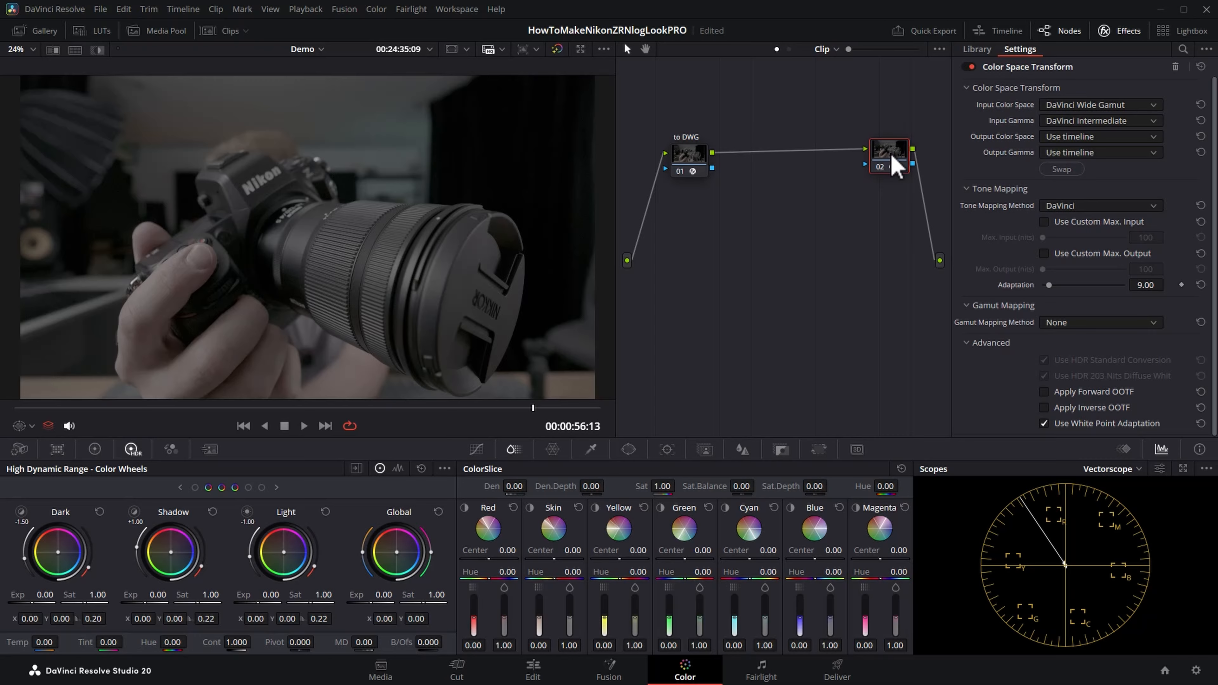
left_click(1154, 138)
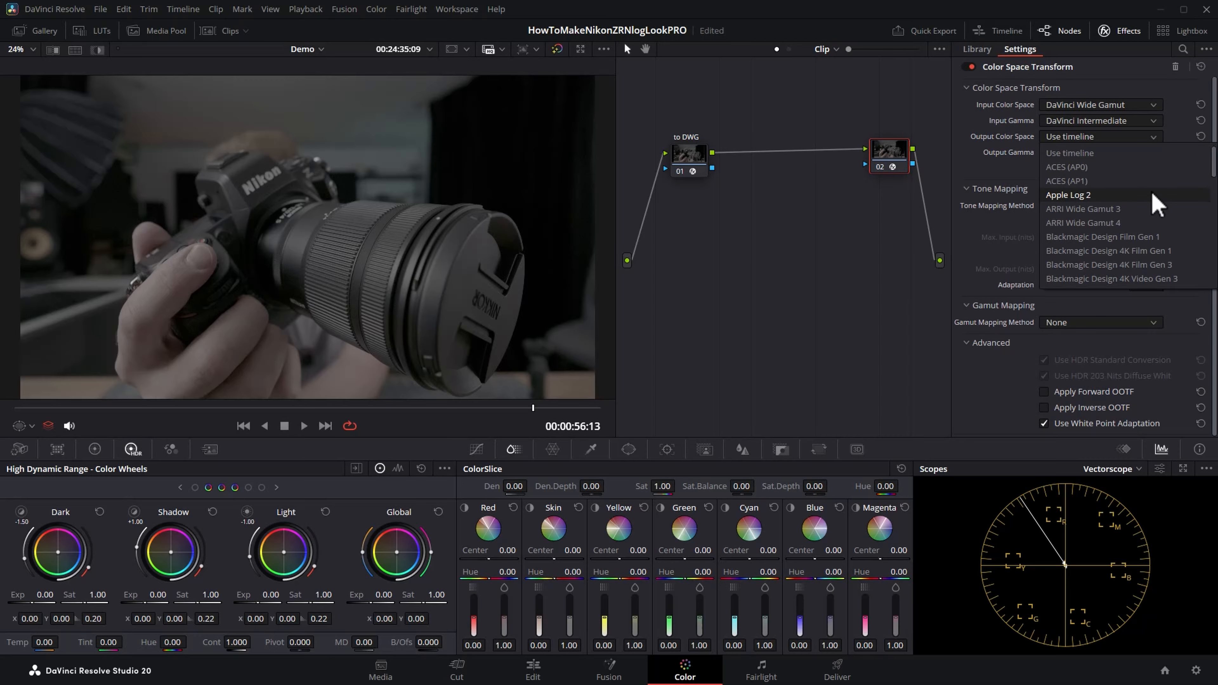
scroll(1157, 206, "down", 7)
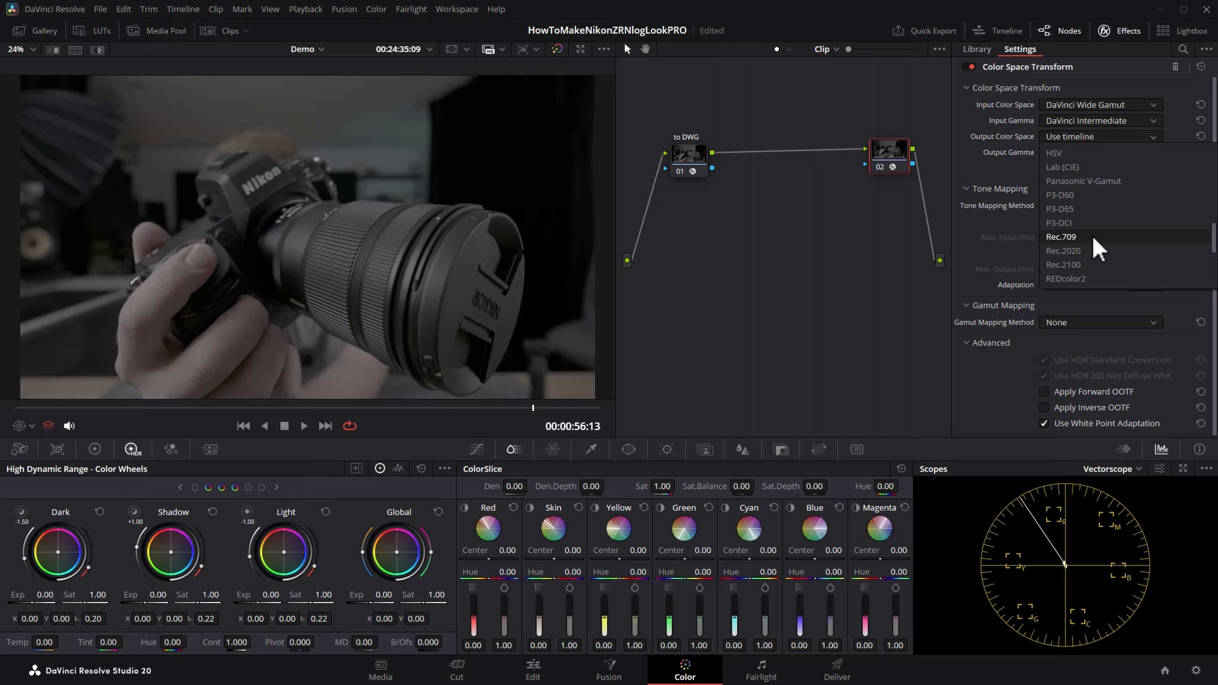
left_click(1094, 237)
left_click(1156, 153)
scroll(1147, 233, "down", 2)
scroll(1148, 233, "down", 4)
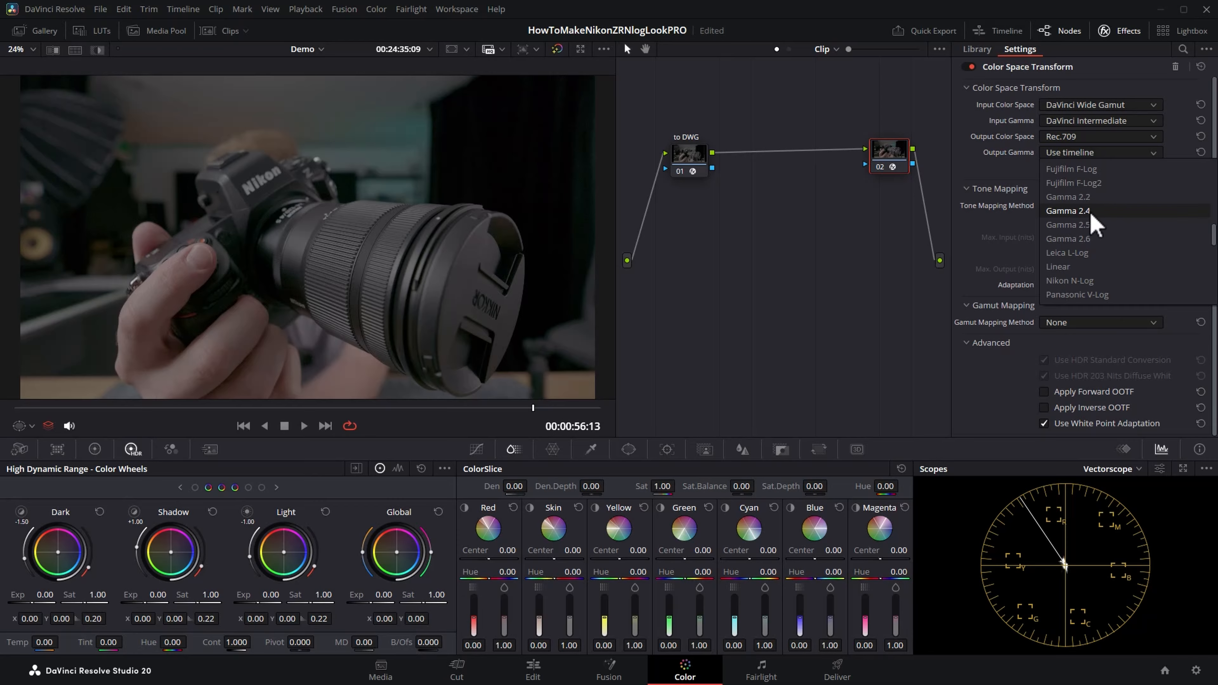
left_click(1113, 211)
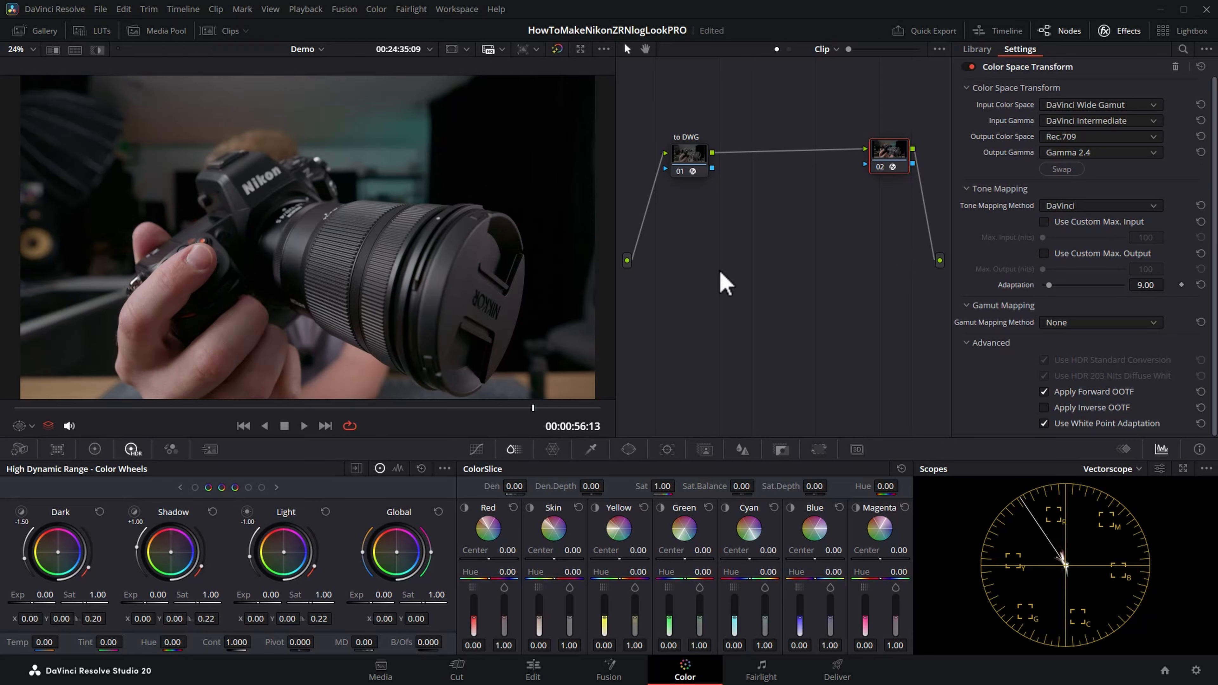
Step: Go to the frame at 00:00:33:11 and compare the image with the whole grade bypassed and re-enabled
left_click_drag(261, 412, 321, 410)
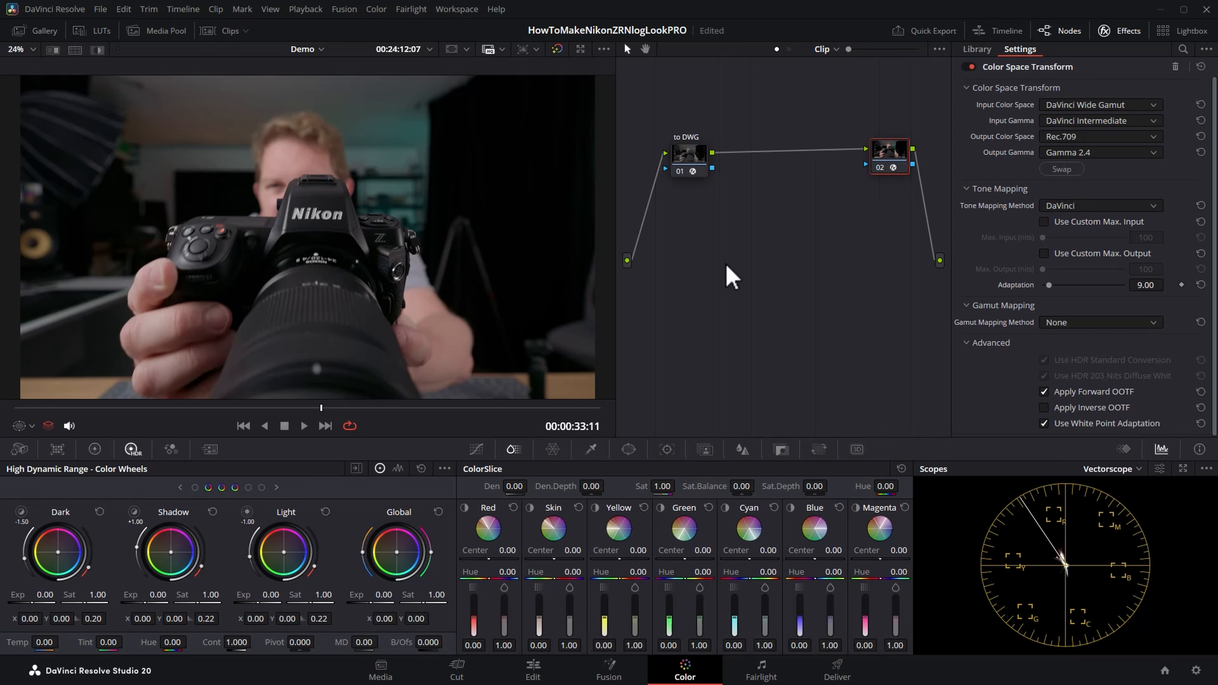
key("shift+d")
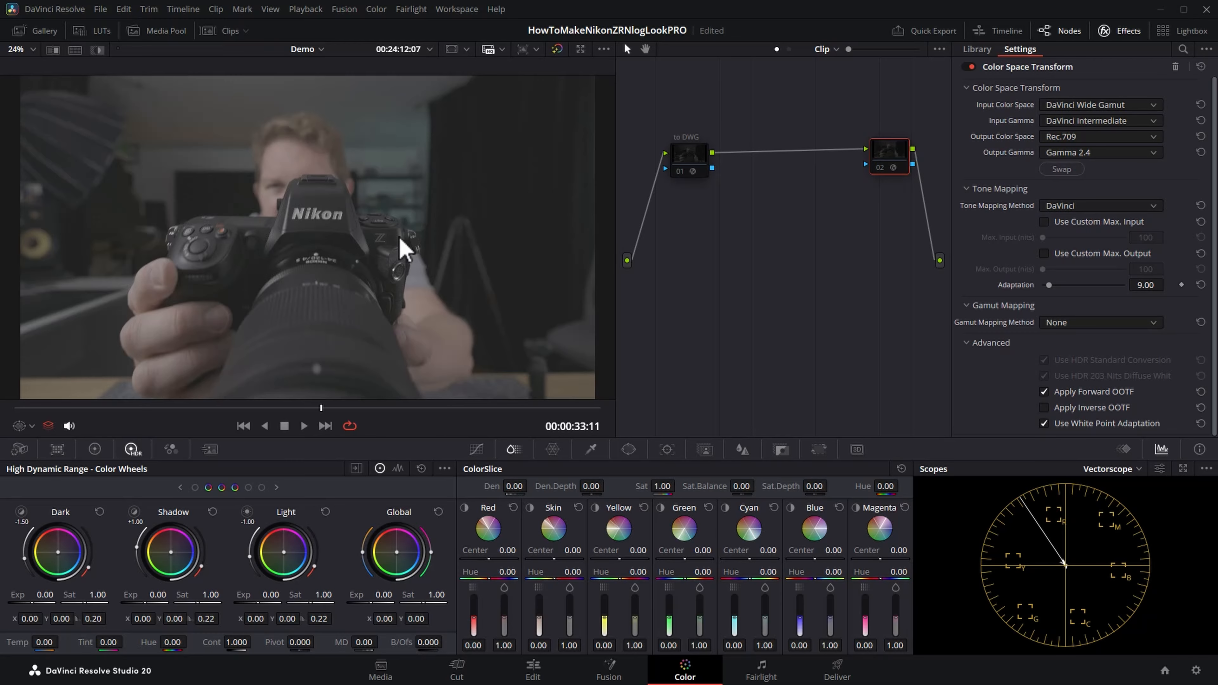
key("shift+d")
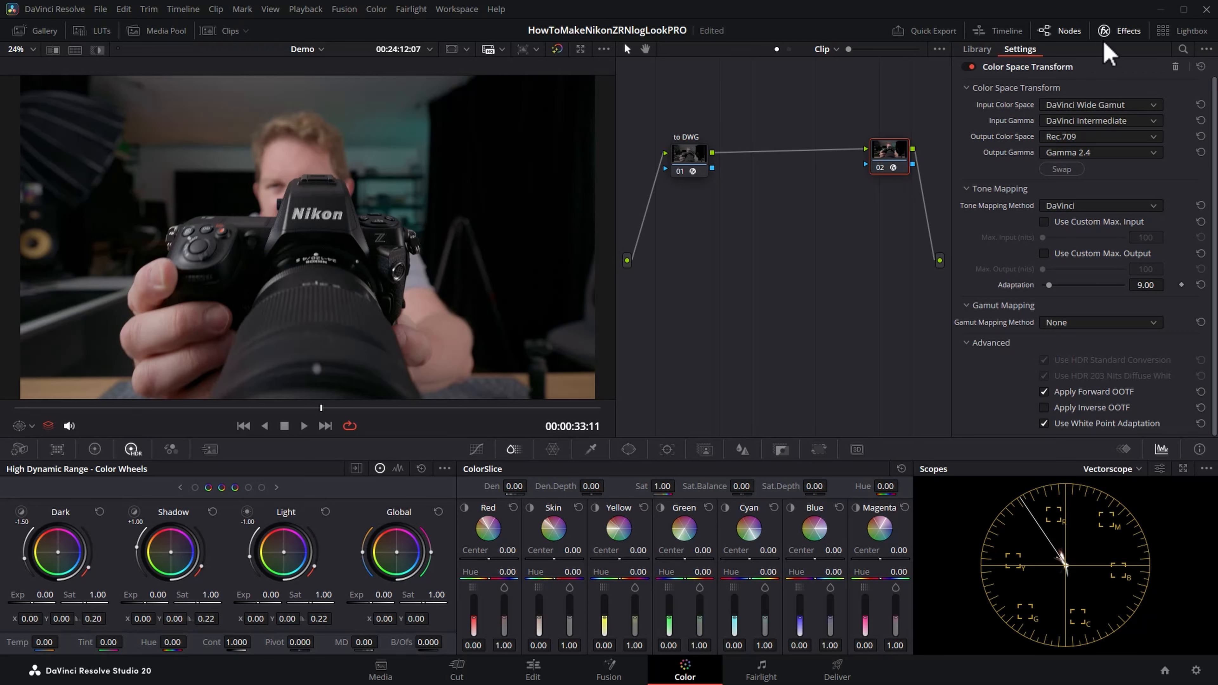
Step: Hide the effects library and spread the "to DWG" node and node 02 apart along the upper part of the node graph
left_click(1119, 32)
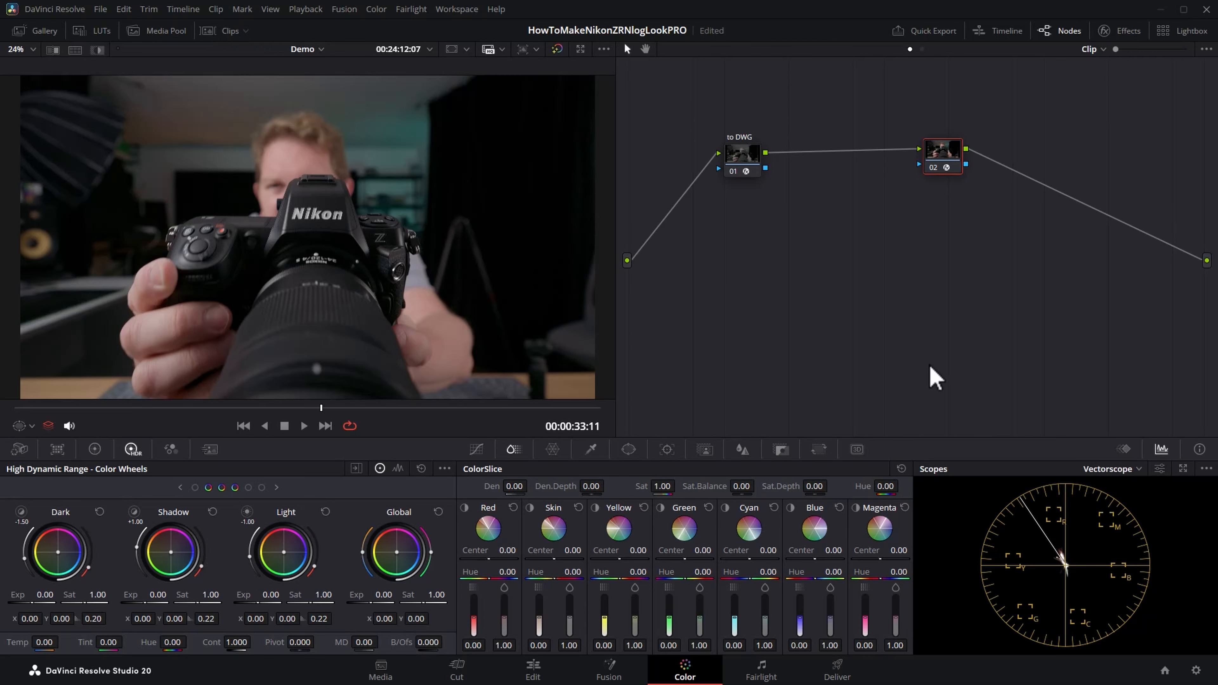
left_click_drag(749, 157, 725, 140)
left_click_drag(951, 154, 1048, 137)
left_click_drag(727, 142, 719, 138)
left_click_drag(1045, 140, 1087, 134)
Step: Add a serial node after the "to DWG" node and place it below the line connecting the two transforms
left_click(719, 140)
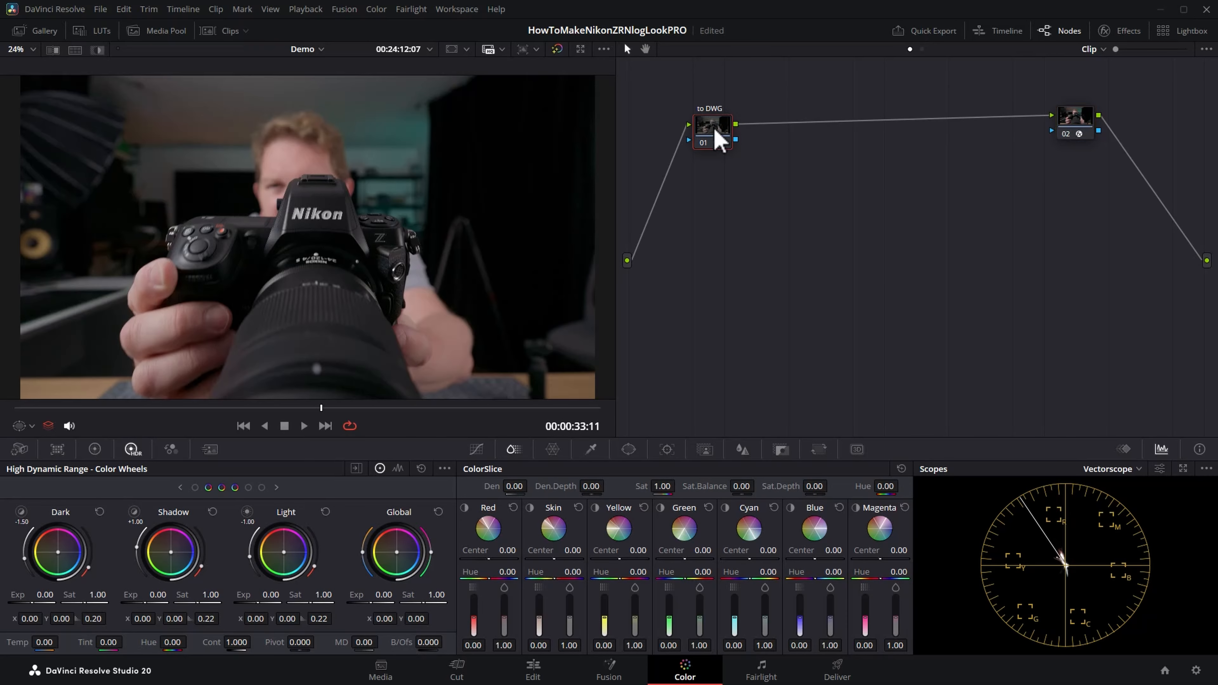
right_click(715, 131)
mouse_move(810, 195)
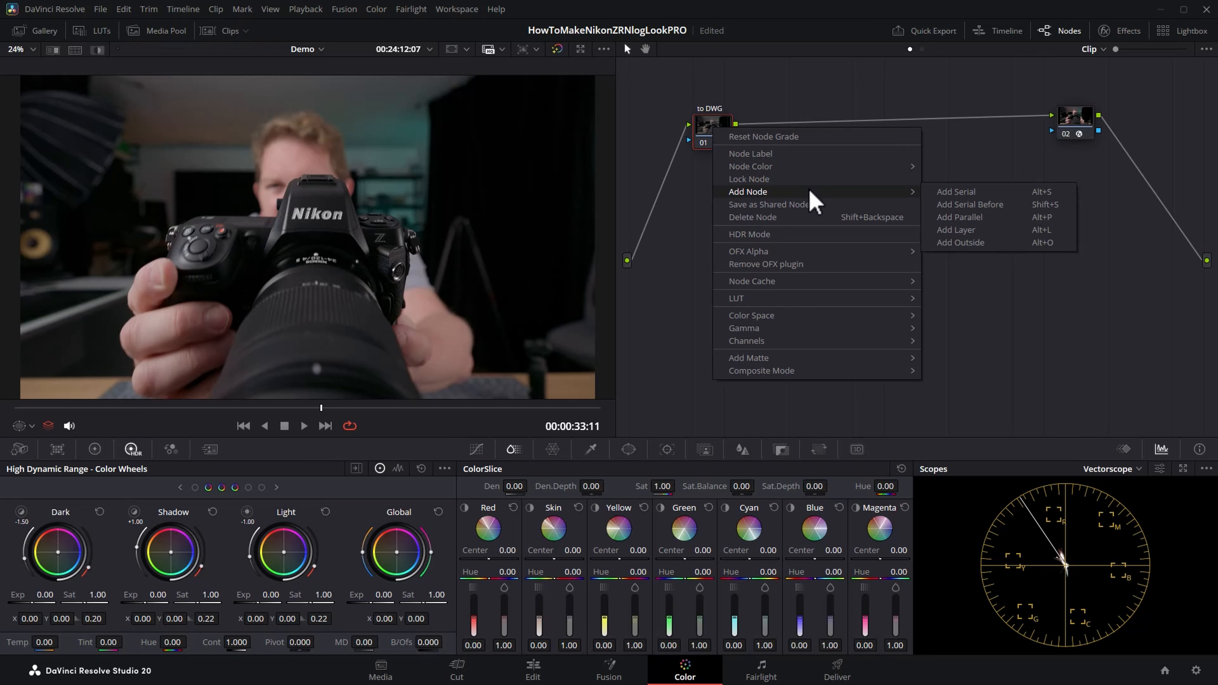
left_click(1062, 192)
left_click_drag(766, 136, 762, 229)
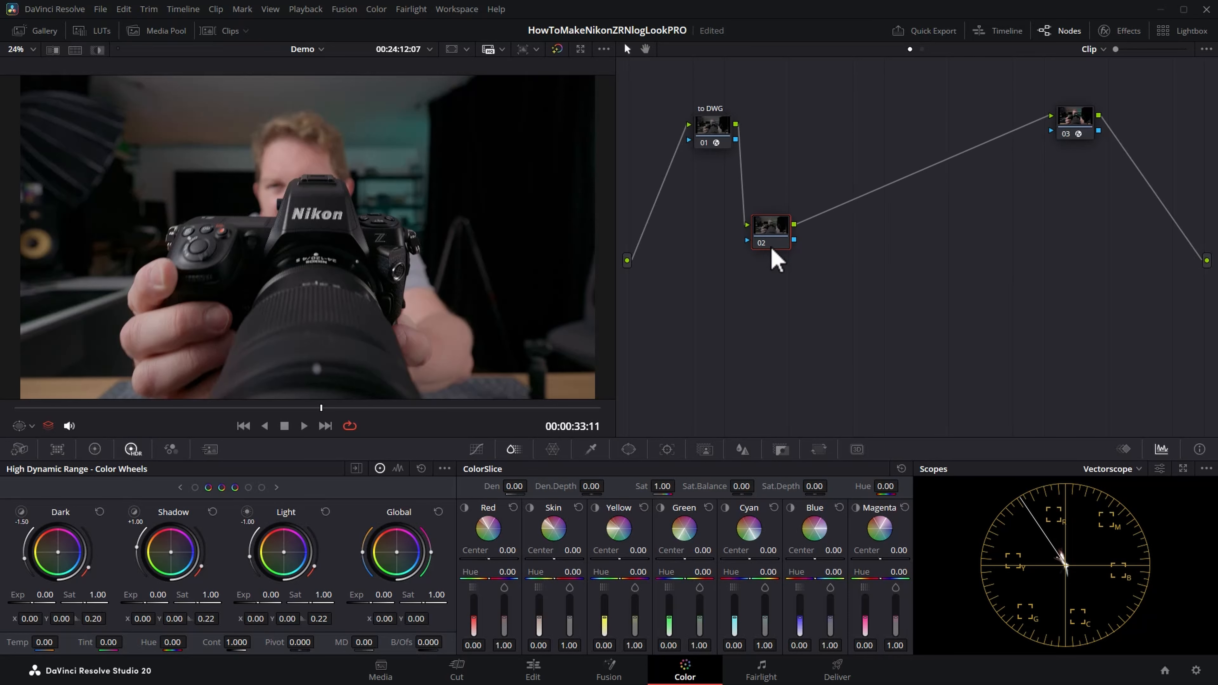
Step: Return the playhead to the start of the clip and label the new node 02 "EXP"
left_click_drag(353, 410, 7, 416)
mouse_move(767, 228)
left_mouse_down()
mouse_move(797, 238)
mouse_move(760, 235)
mouse_move(792, 226)
mouse_move(767, 222)
mouse_move(759, 233)
left_mouse_up()
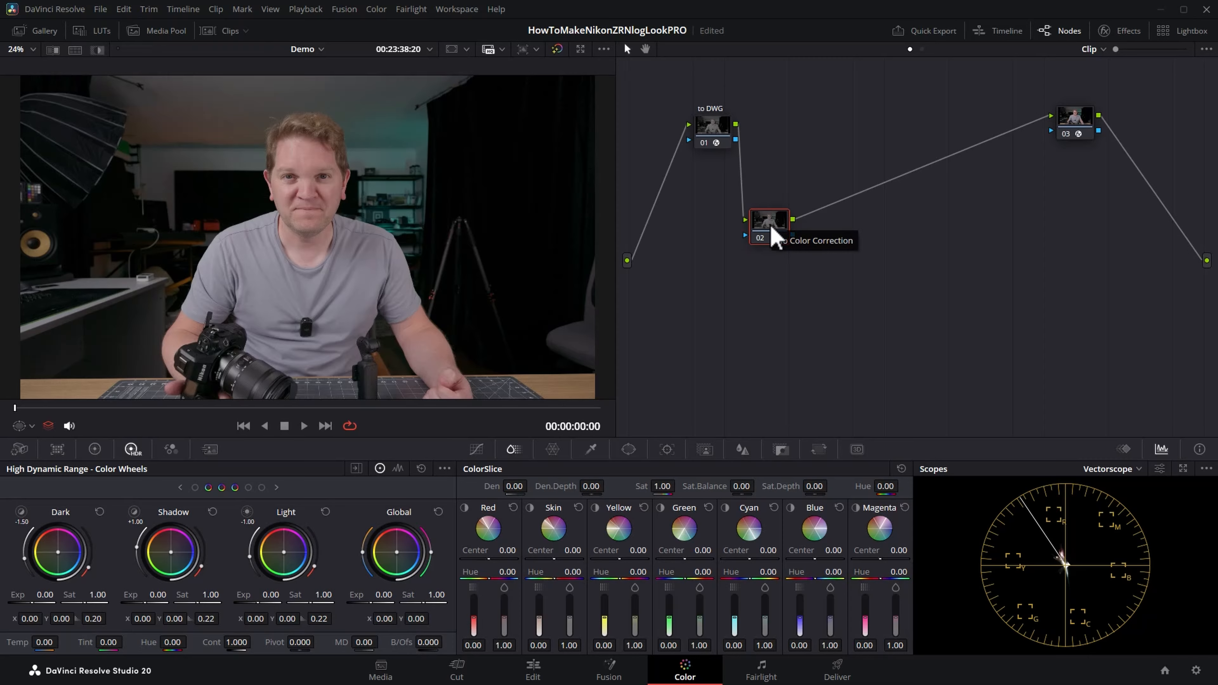
left_click_drag(773, 236, 775, 246)
right_click(776, 246)
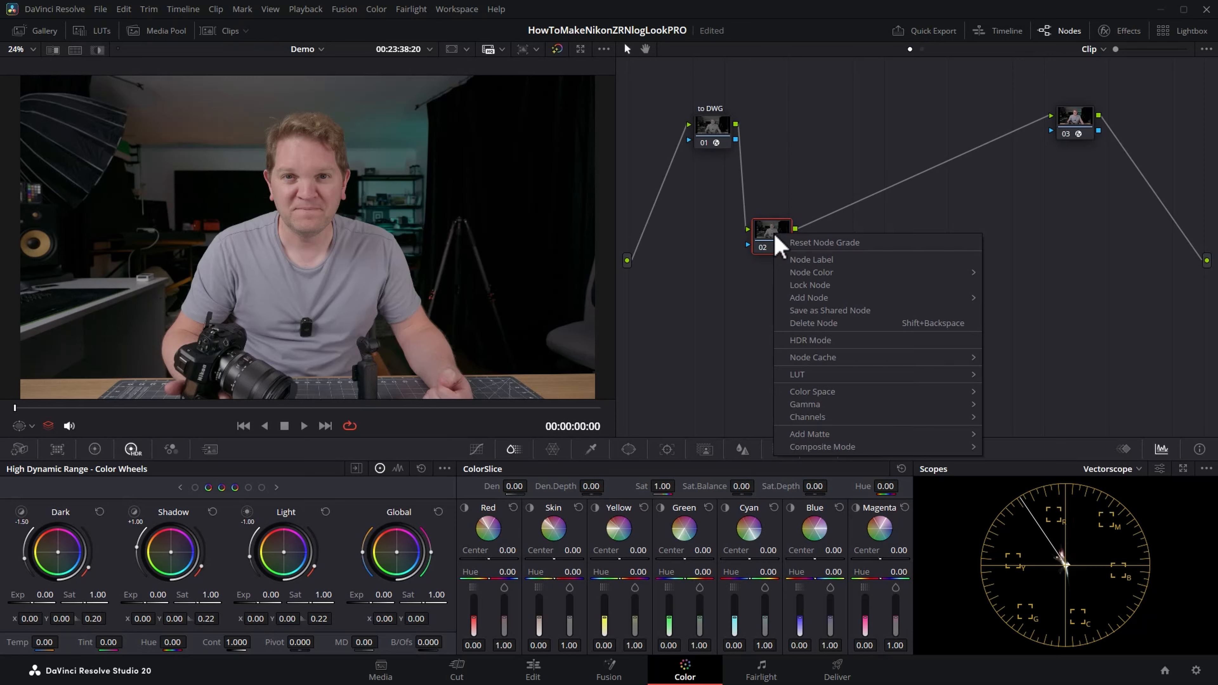
left_click(848, 260)
type("EXP")
key("Return")
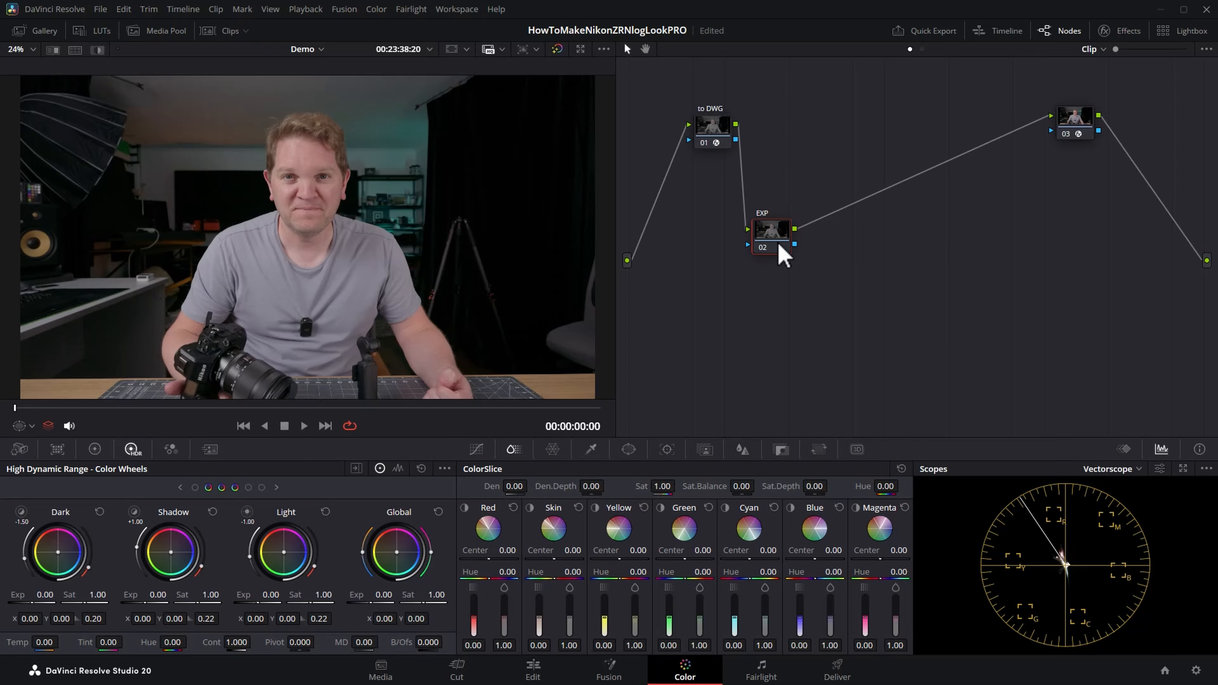
Step: Show the waveform scope and set the EXP node's HDR Global exposure to 0.12
left_click(1138, 468)
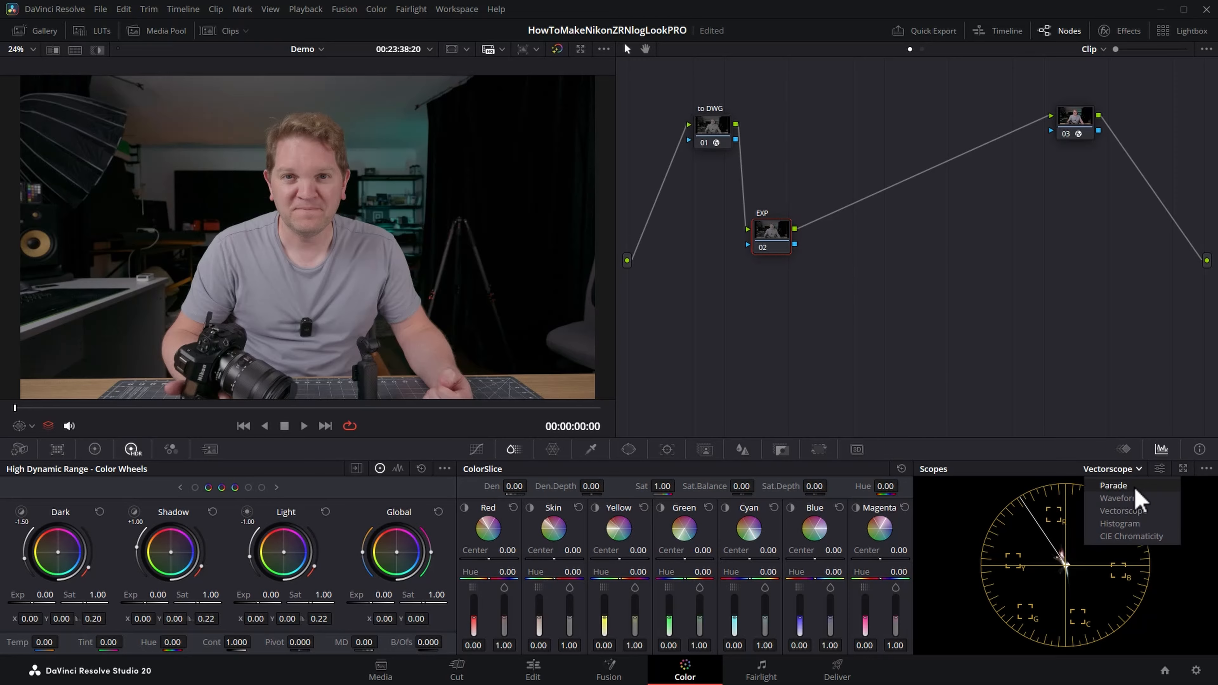
left_click(1139, 499)
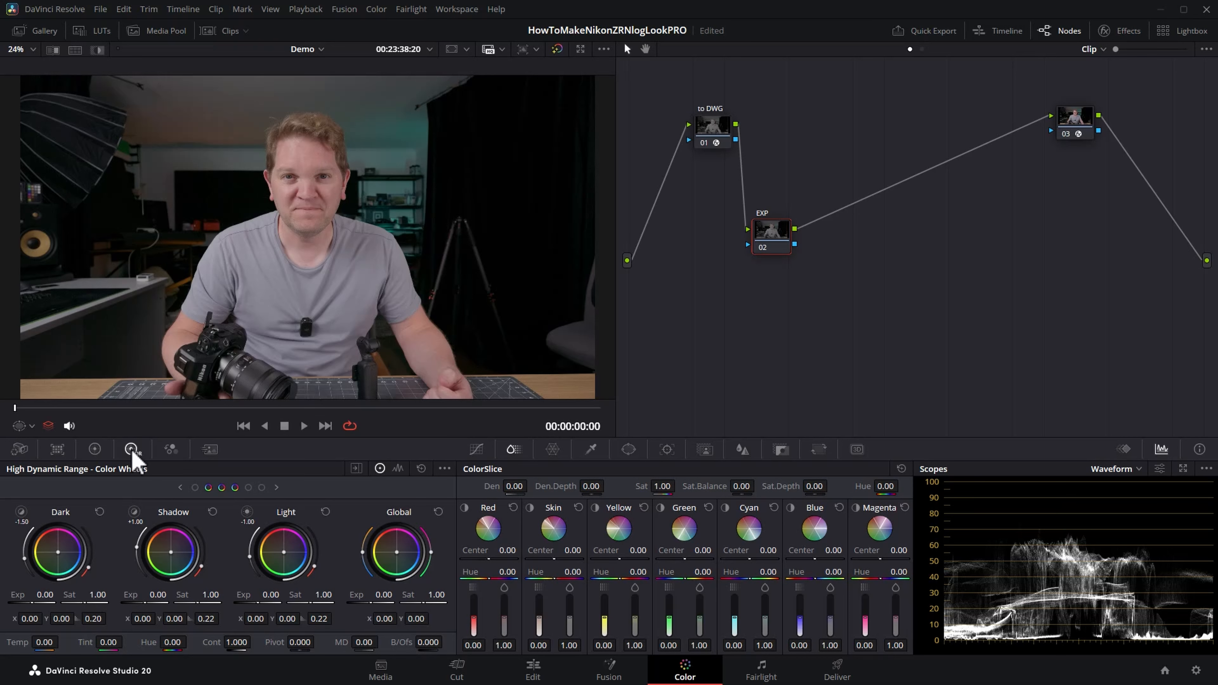
left_click(93, 449)
left_click(134, 451)
mouse_move(383, 594)
left_mouse_down()
mouse_move(427, 594)
mouse_move(363, 594)
mouse_move(388, 595)
left_mouse_up()
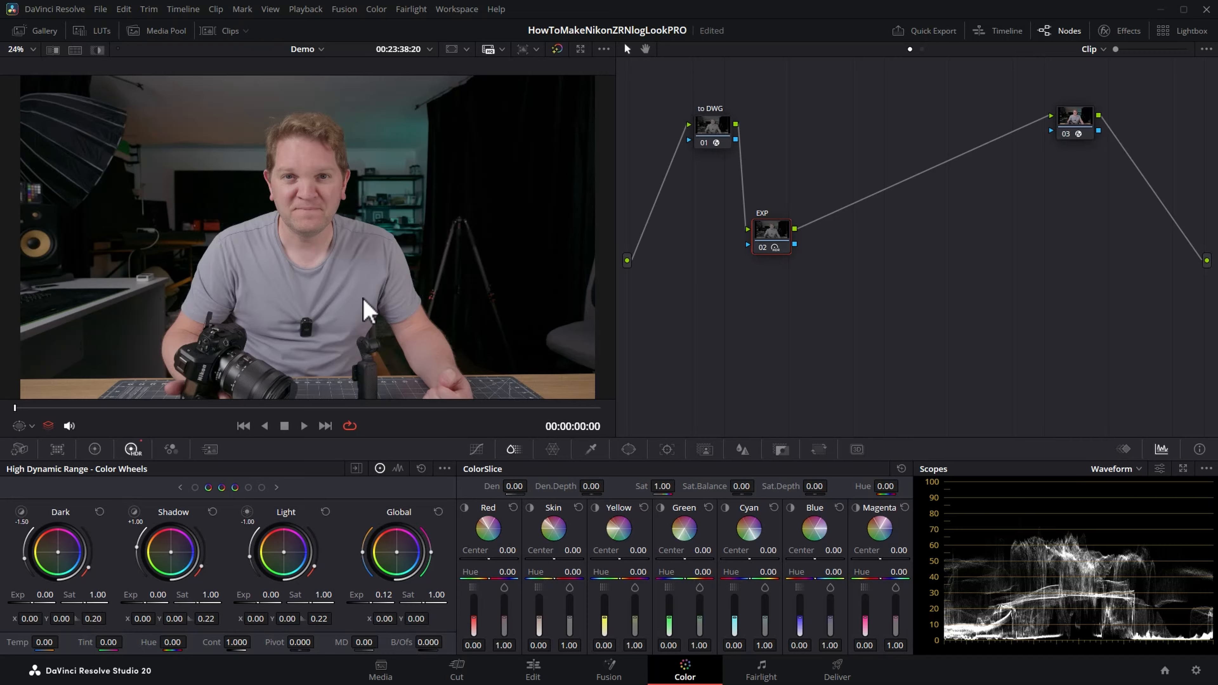
Step: Add a serial node after the EXP node and label it "CON"
right_click(778, 234)
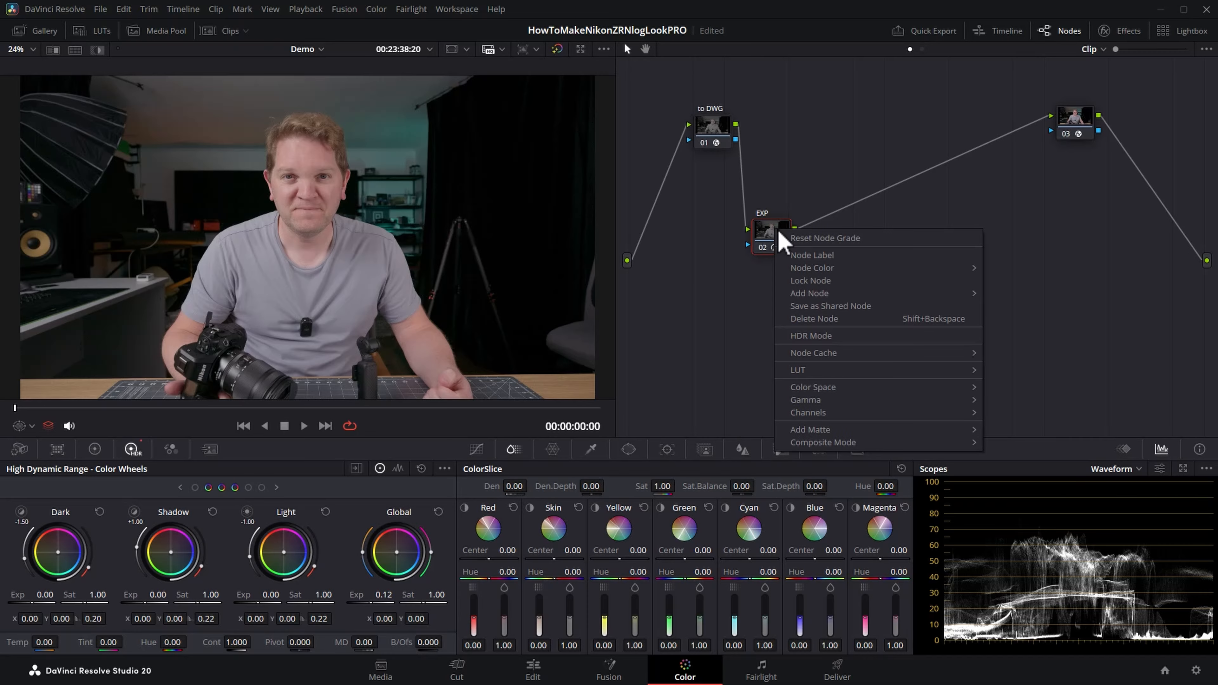
mouse_move(895, 297)
left_click(1016, 294)
right_click(838, 234)
left_click(896, 260)
key("Return")
Step: Set the CON node's primaries contrast to 1.260 and pivot to 0.375
left_click(95, 450)
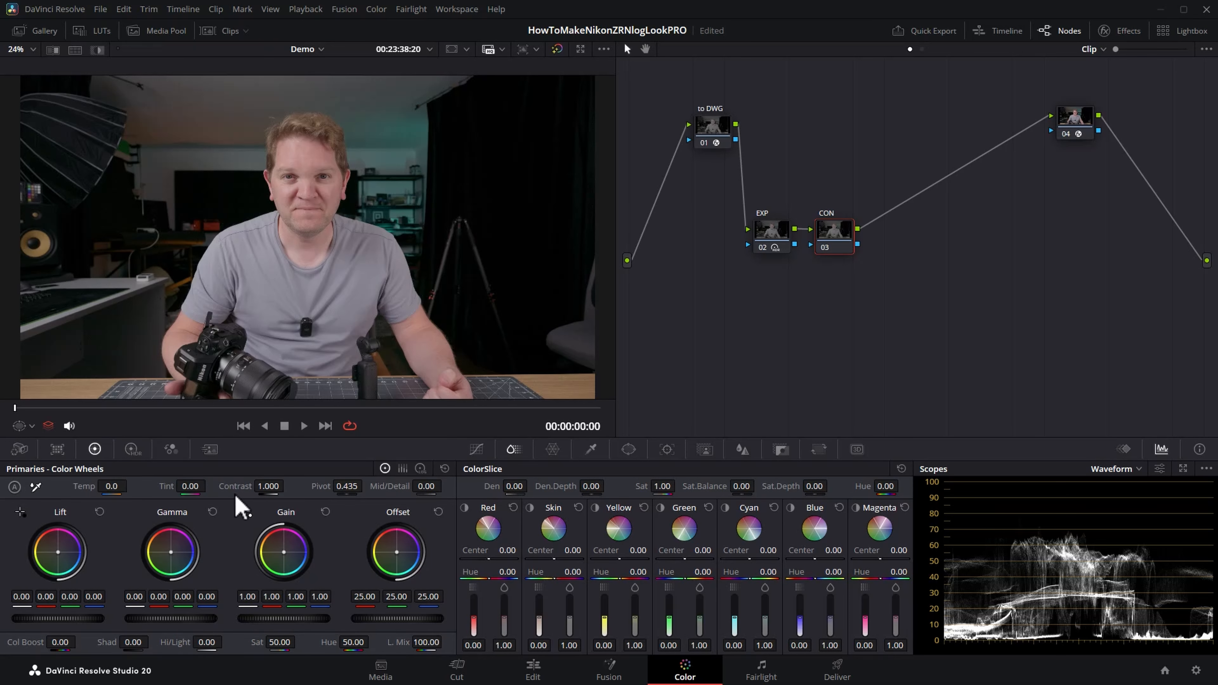
left_click_drag(237, 488, 288, 489)
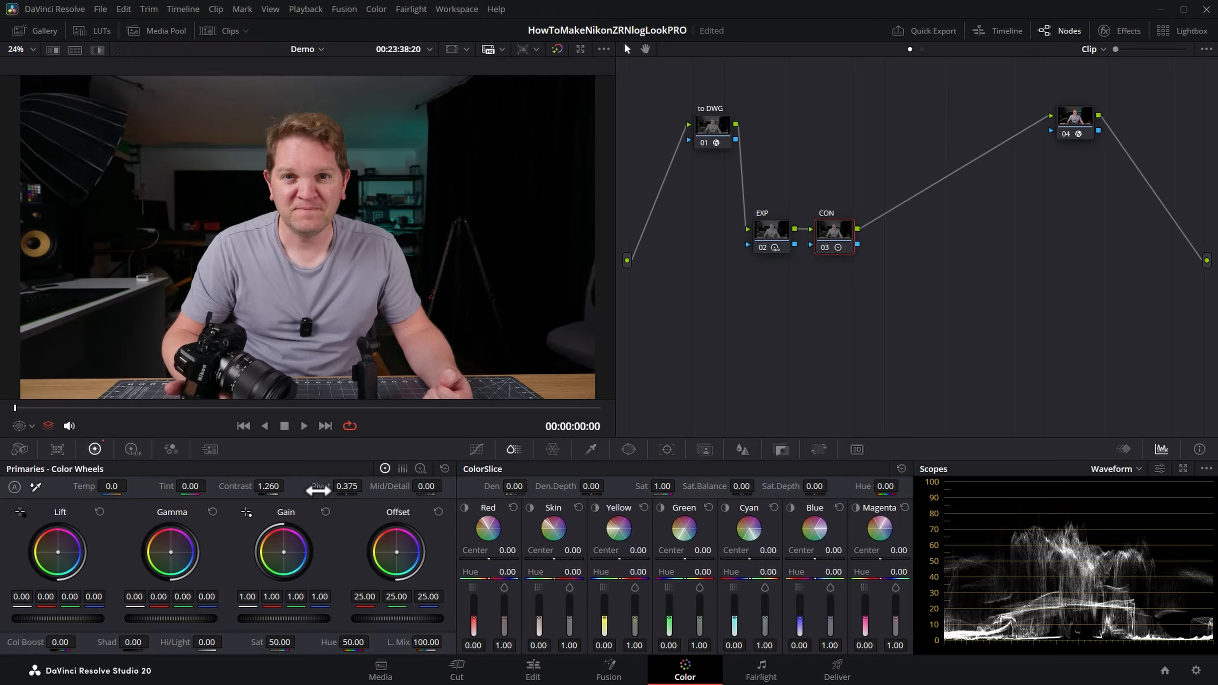
Step: Add a serial node after the CON node and label it "BAL"
right_click(838, 232)
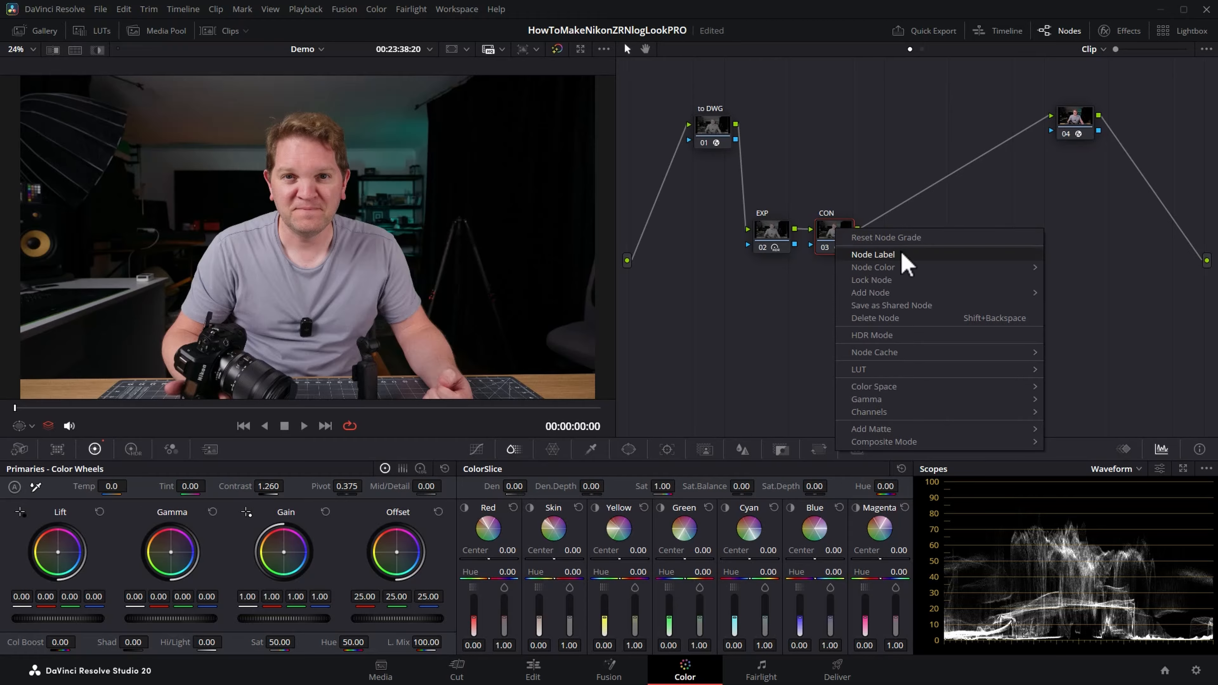
mouse_move(981, 295)
left_click(1093, 294)
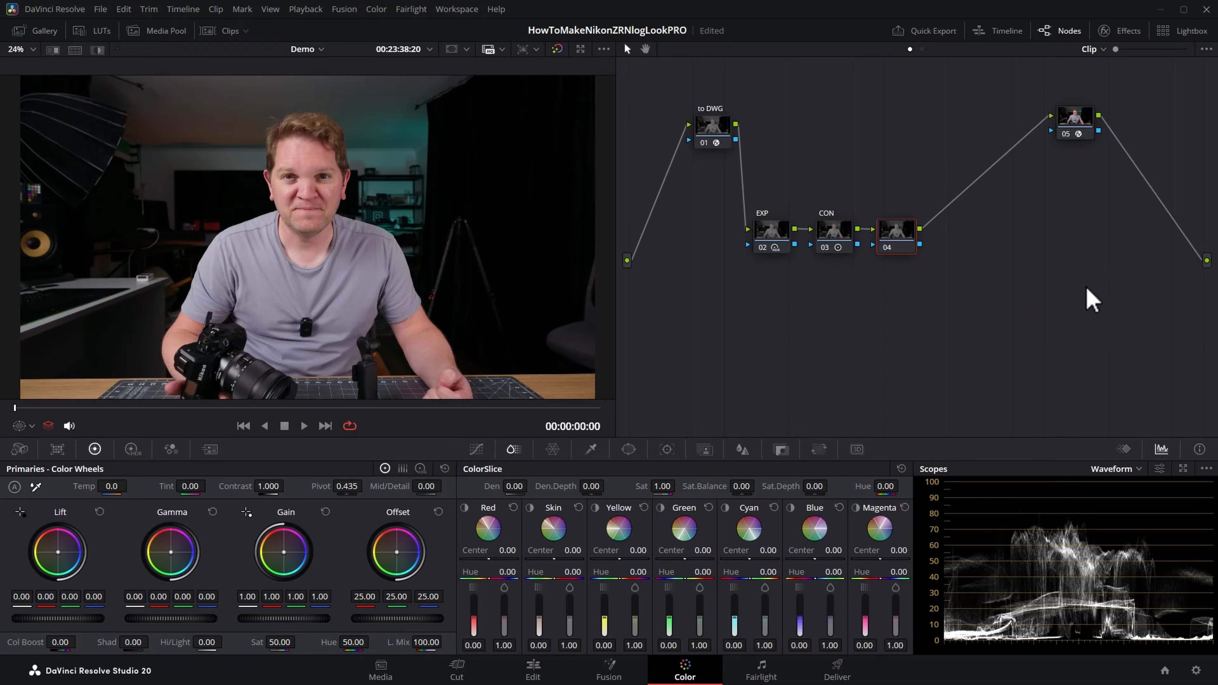
right_click(897, 239)
left_click(966, 262)
left_click_drag(896, 237, 894, 235)
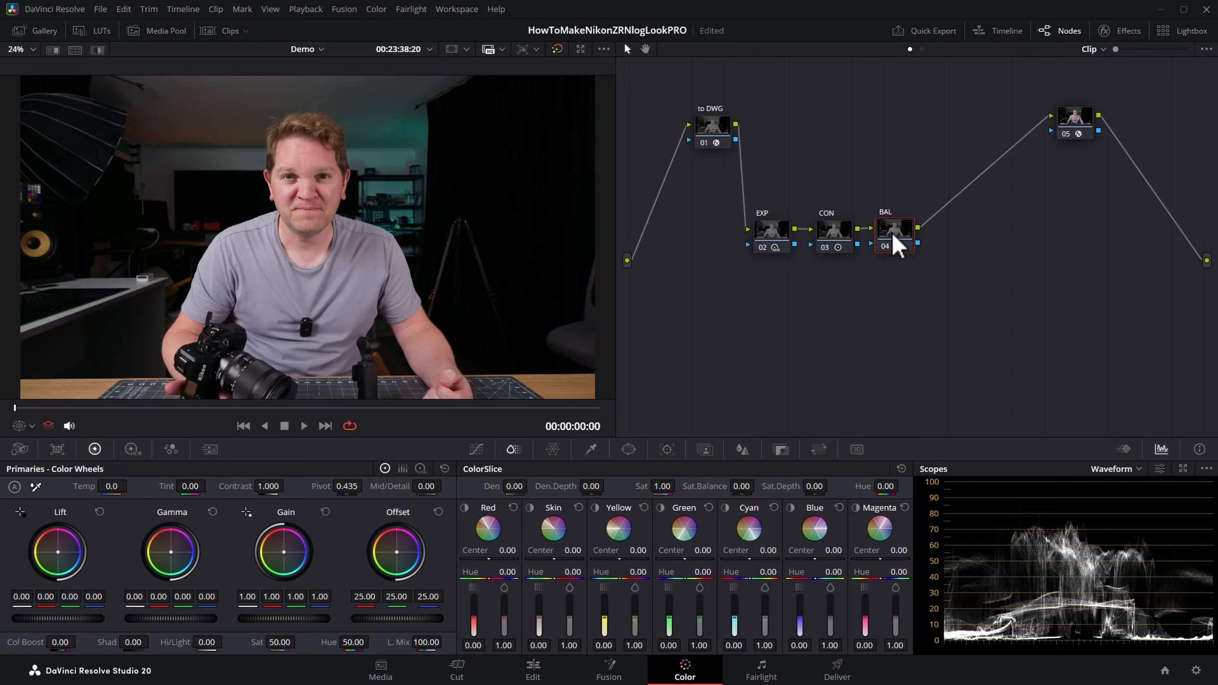
Step: Shift the BAL node's HDR Global color balance to X 0.00 and Y -0.03
left_click(133, 451)
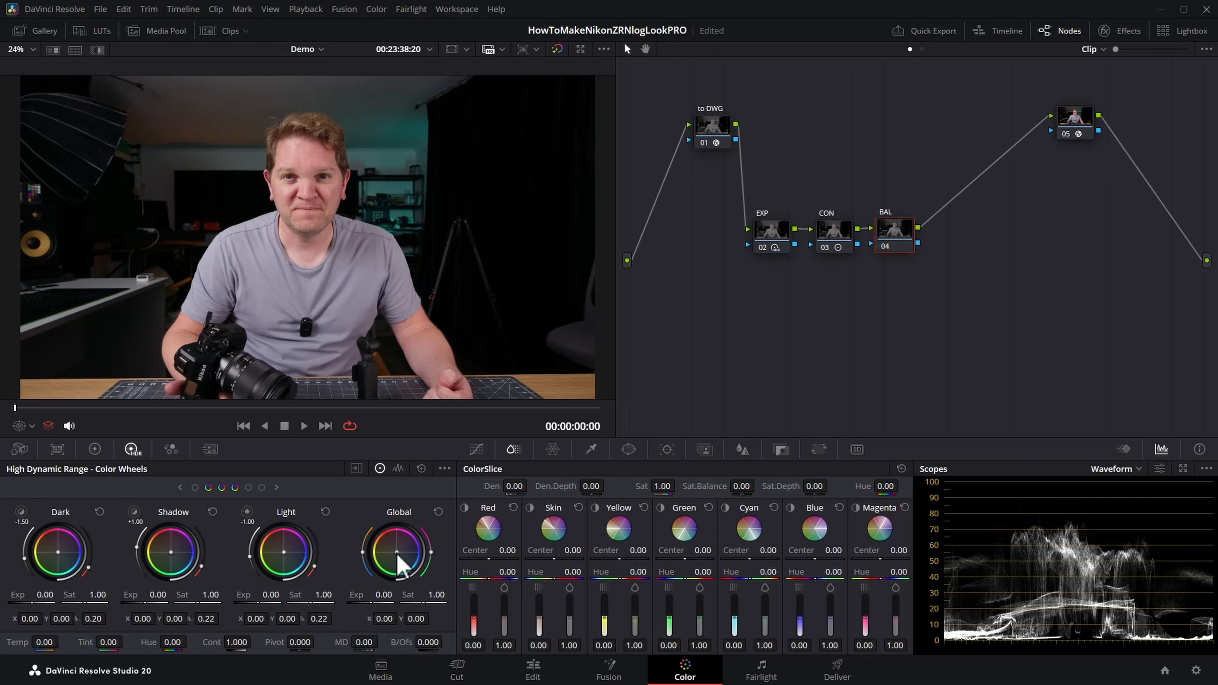
left_click_drag(397, 552, 398, 552)
left_click_drag(397, 551, 394, 557)
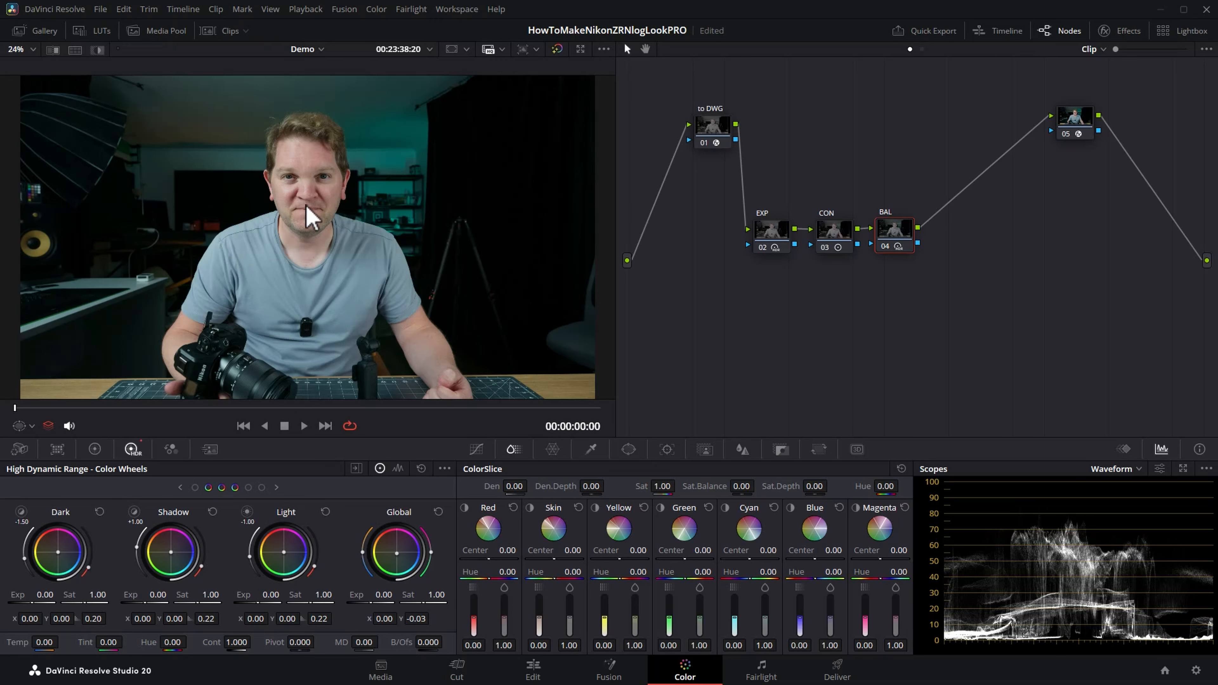
Step: Compare the skin tones on the man's face up close with the BAL node disabled and enabled
scroll(309, 218, "up", 10)
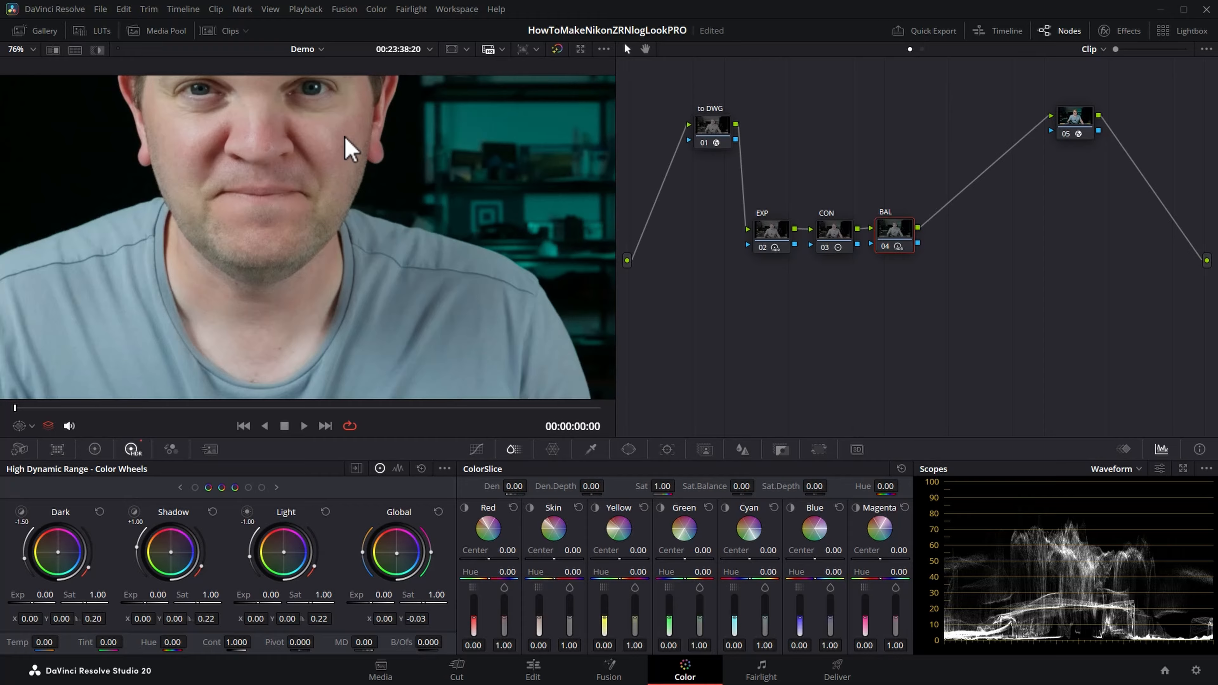
left_click_drag(344, 137, 356, 239)
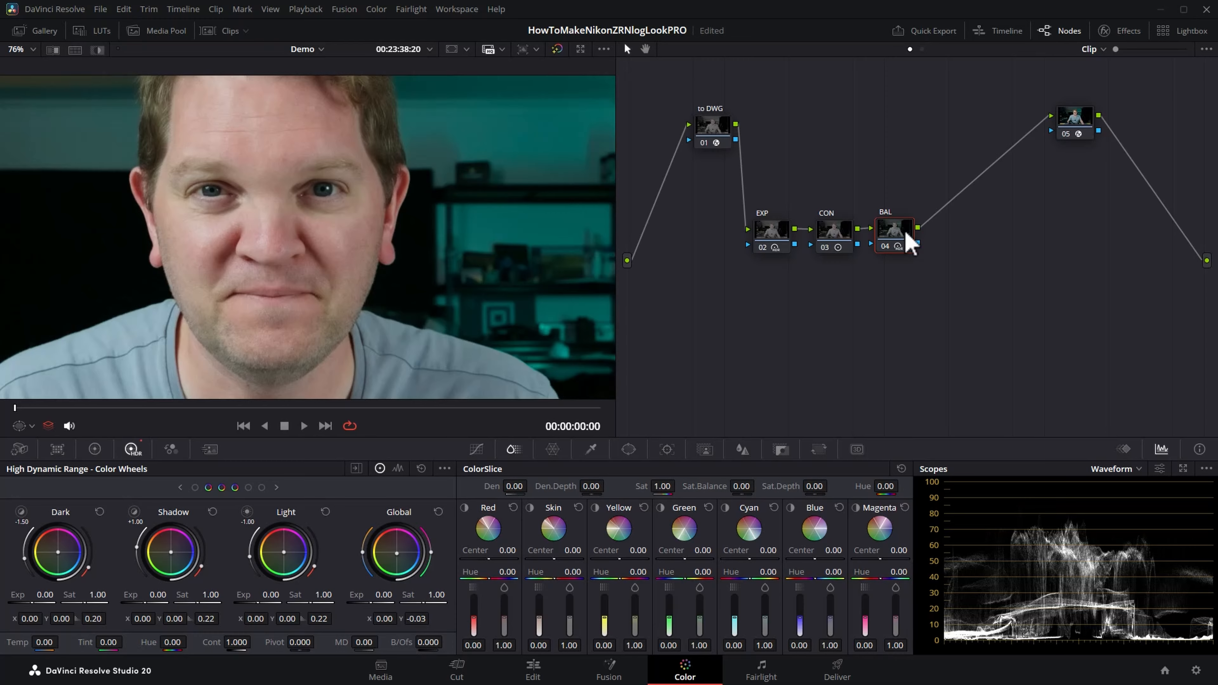
key("ctrl+d")
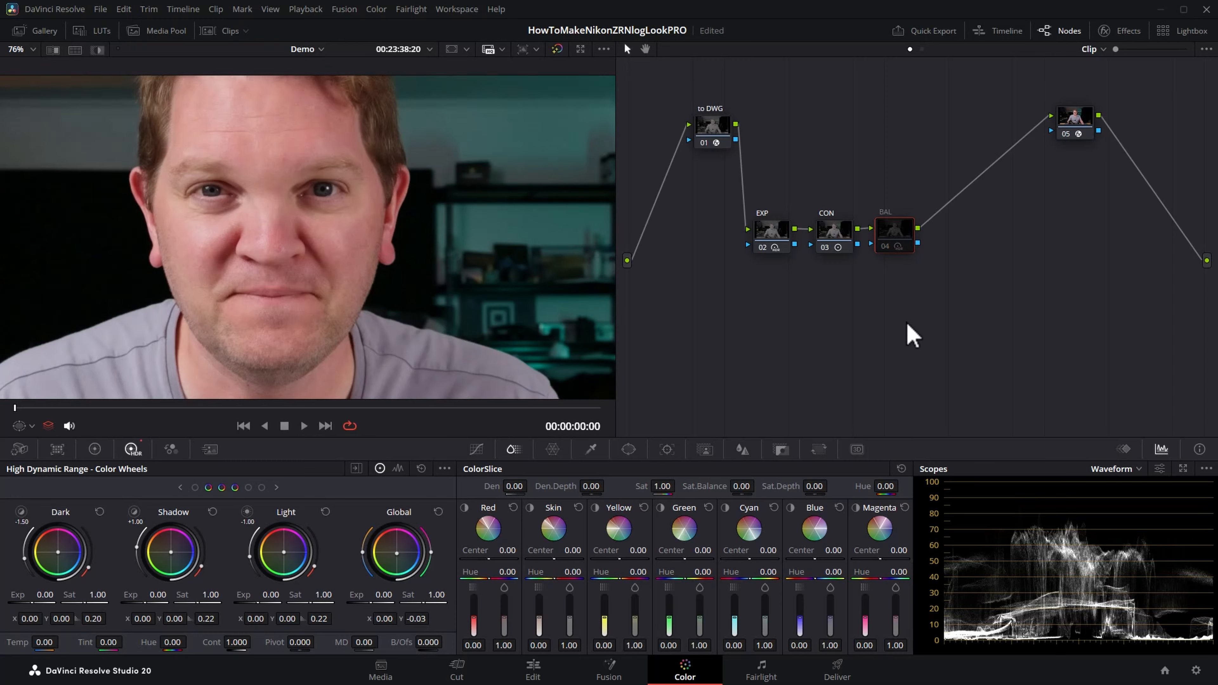
key("ctrl+d")
key("ctrl+d")
key("ctrl+d")
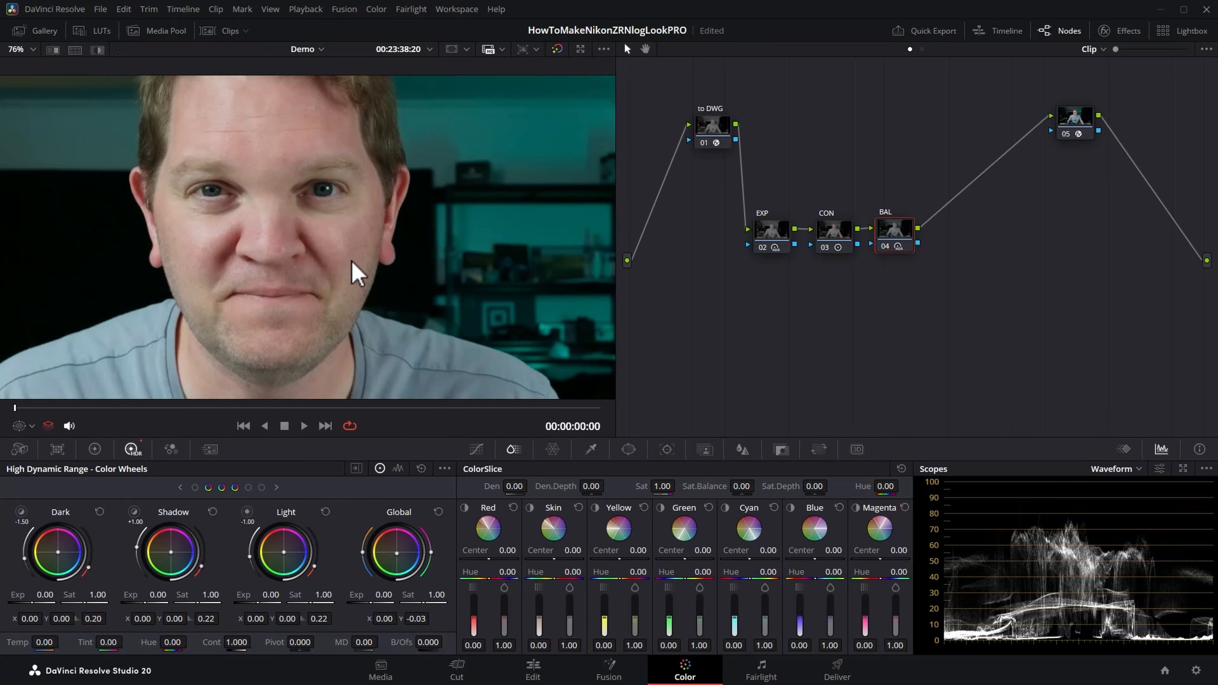
key("shift+z")
Step: Add a serial node after the BAL node, label it "COL", and space out the nodes in the row
right_click(908, 229)
mouse_move(984, 294)
left_click(868, 293)
right_click(959, 236)
left_click(992, 266)
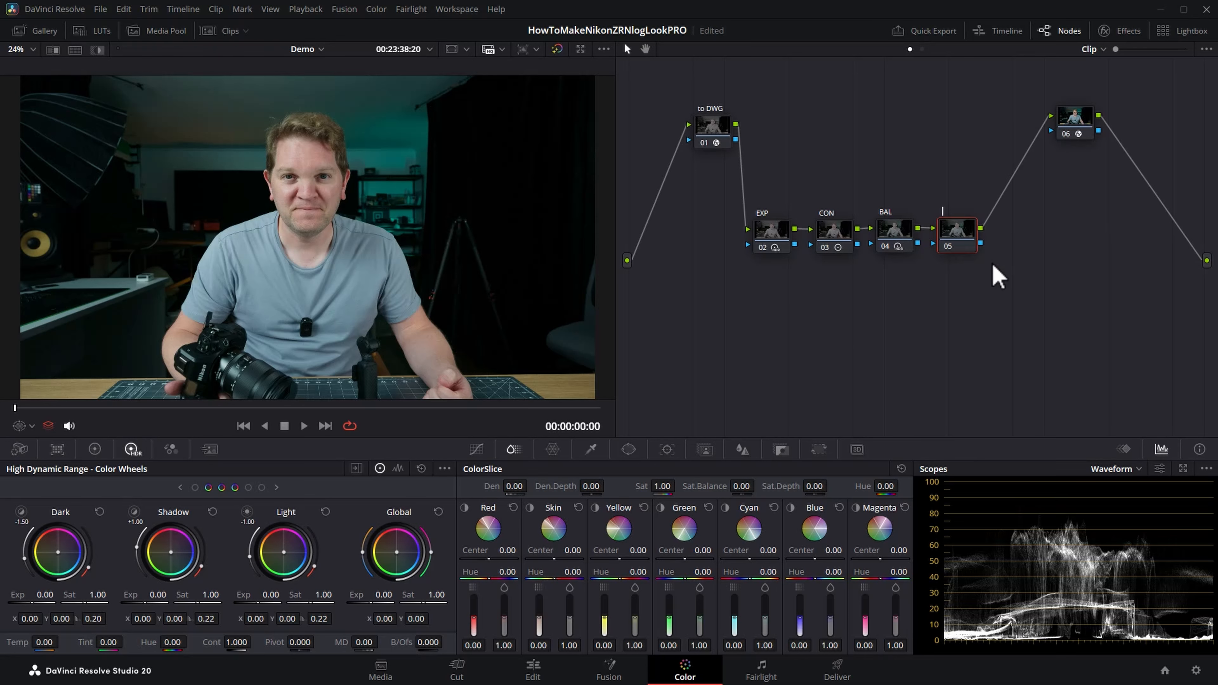
mouse_move(957, 239)
left_mouse_down()
mouse_move(967, 244)
mouse_move(850, 239)
mouse_move(976, 230)
left_mouse_up()
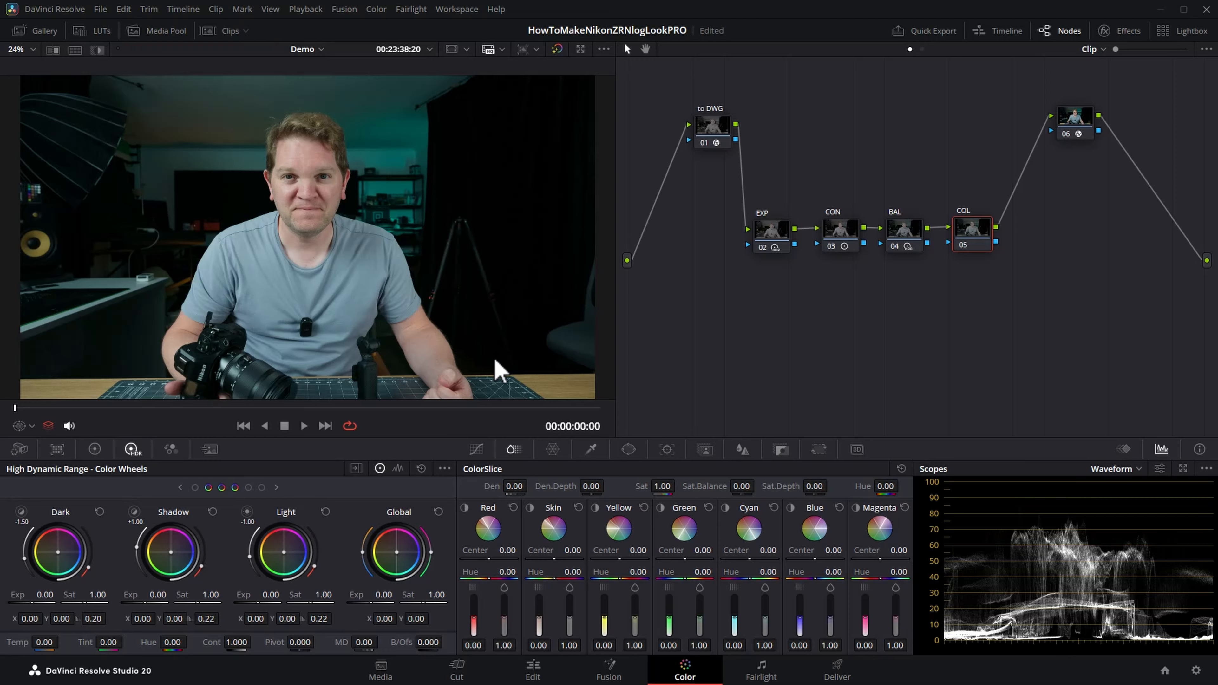
Step: Raise the COL node's overall ColorSlice saturation to 1.20
left_click(481, 451)
left_click(512, 450)
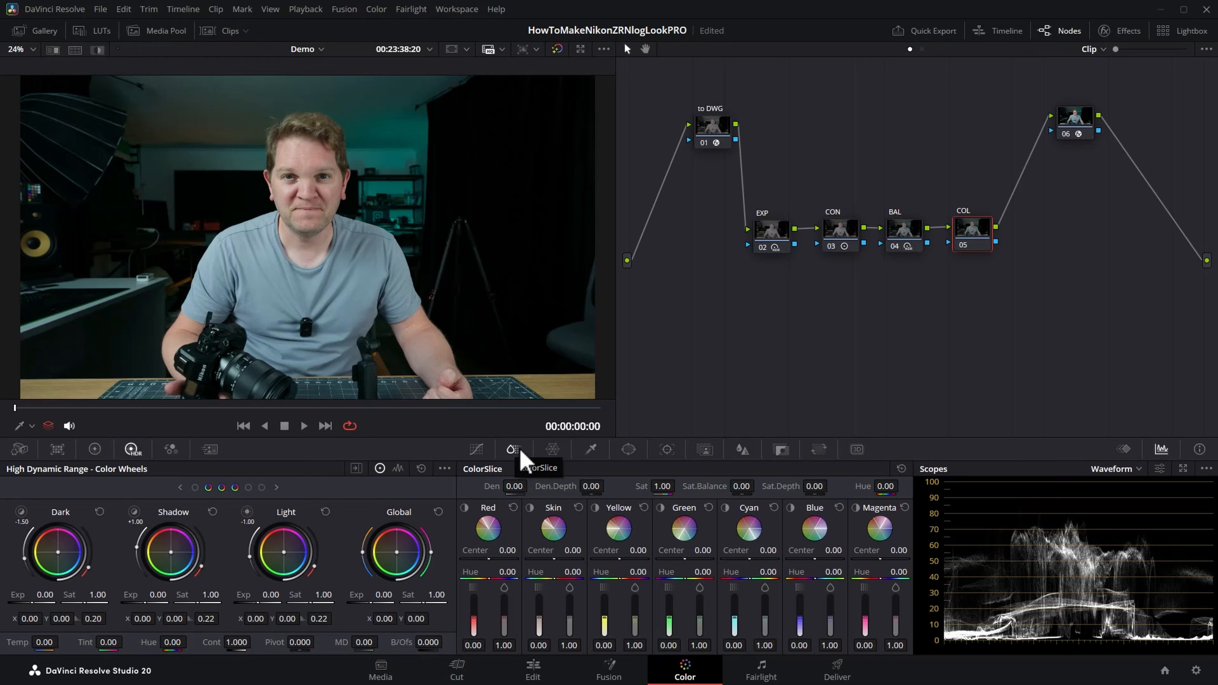
left_click_drag(662, 486, 678, 486)
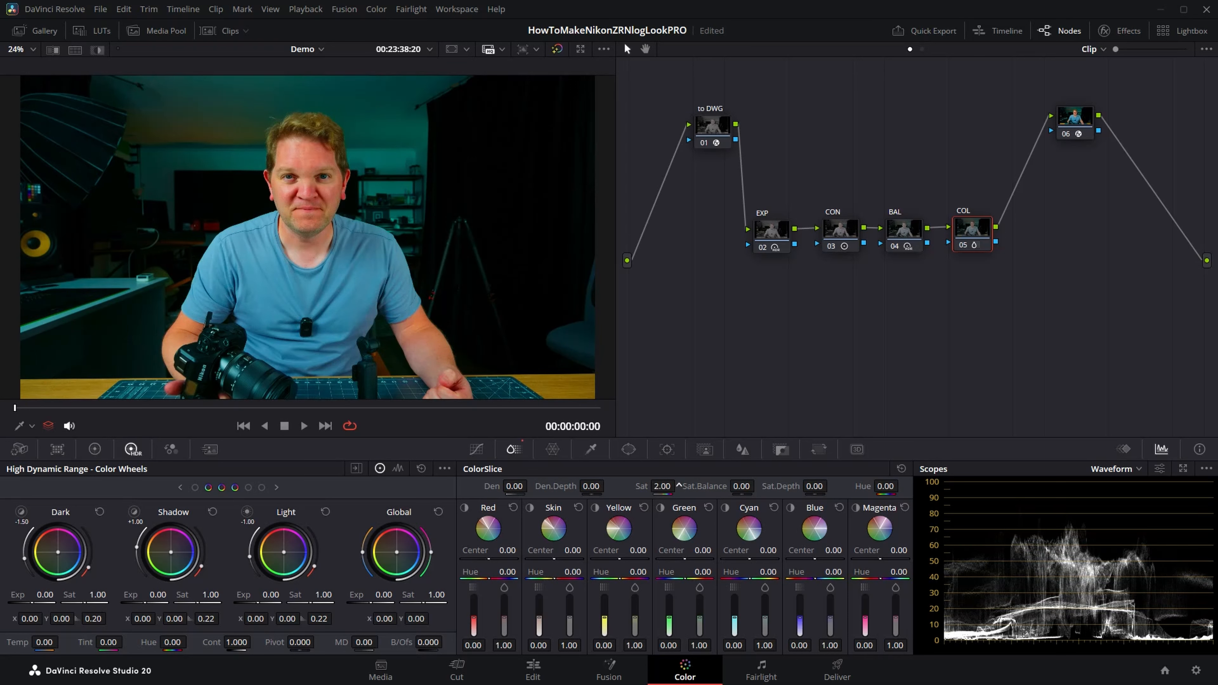
left_click_drag(679, 486, 678, 486)
double_click(641, 486)
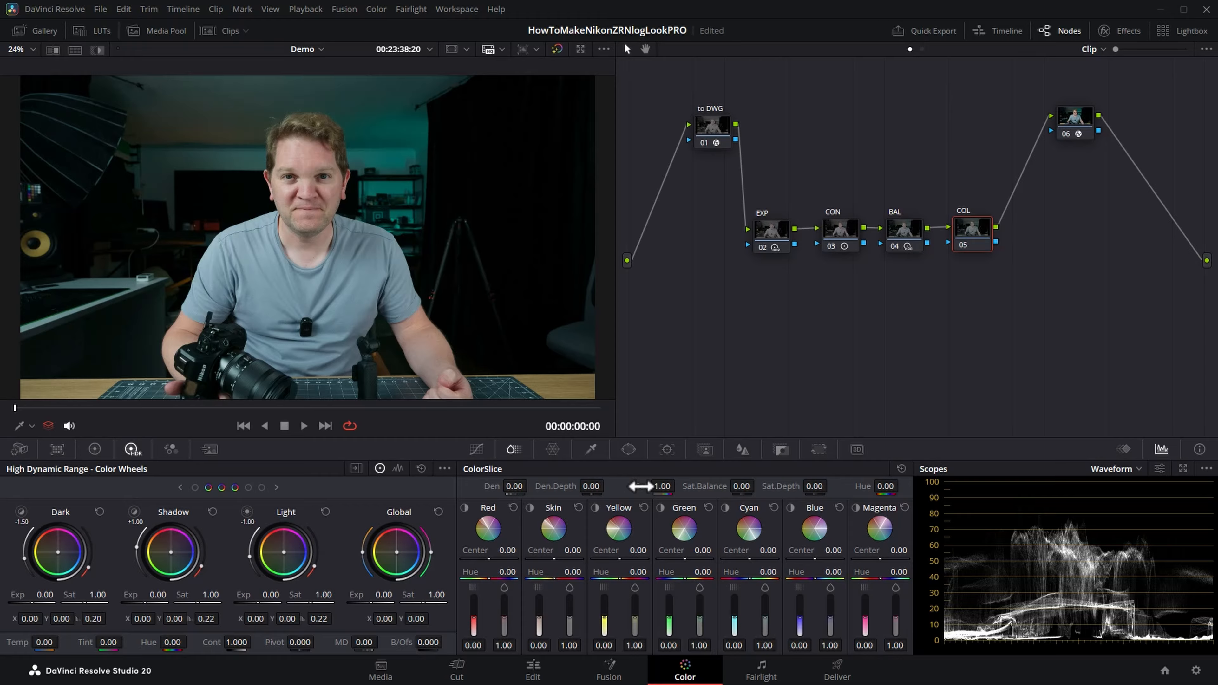
left_click_drag(679, 486, 679, 486)
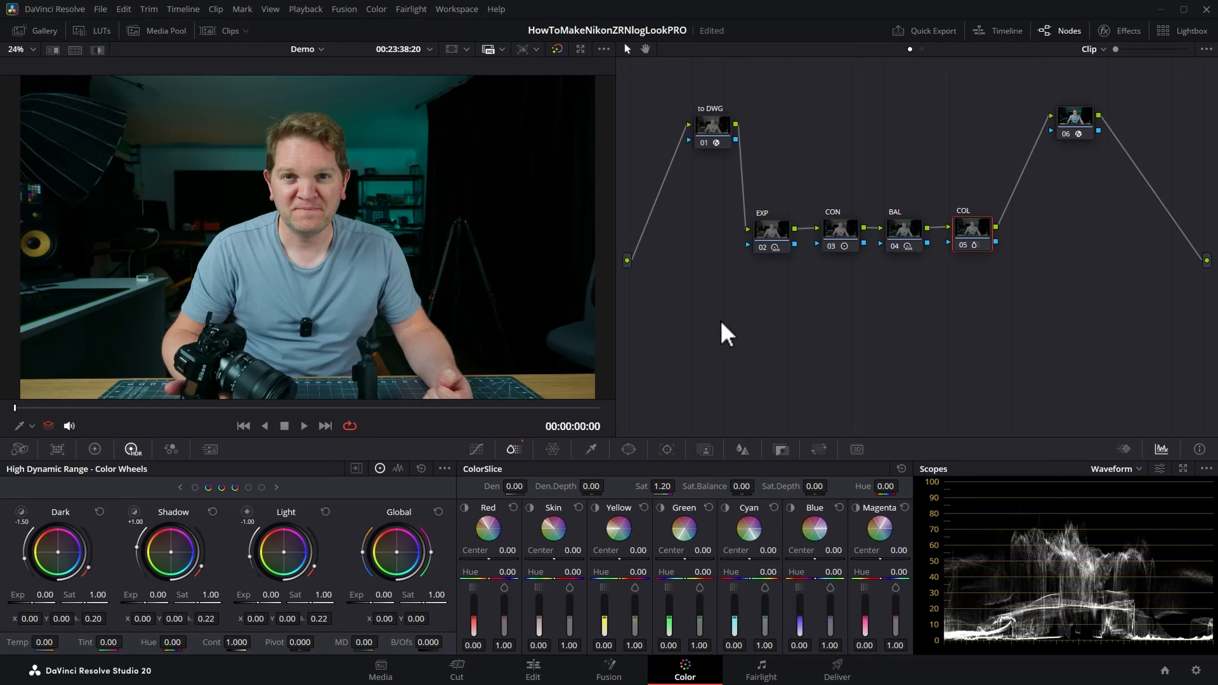
Step: Compare the image with the COL node disabled and enabled, and inspect the man's face closer
key("ctrl+d")
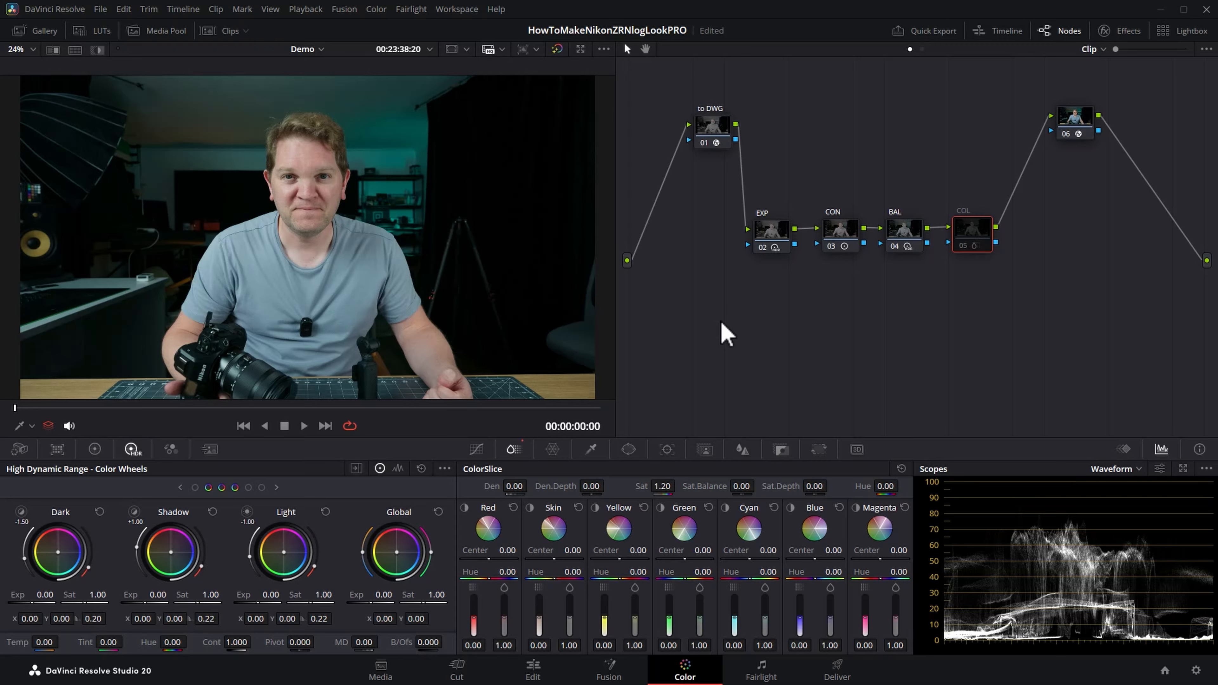
key("ctrl+d")
scroll(322, 244, "up", 2)
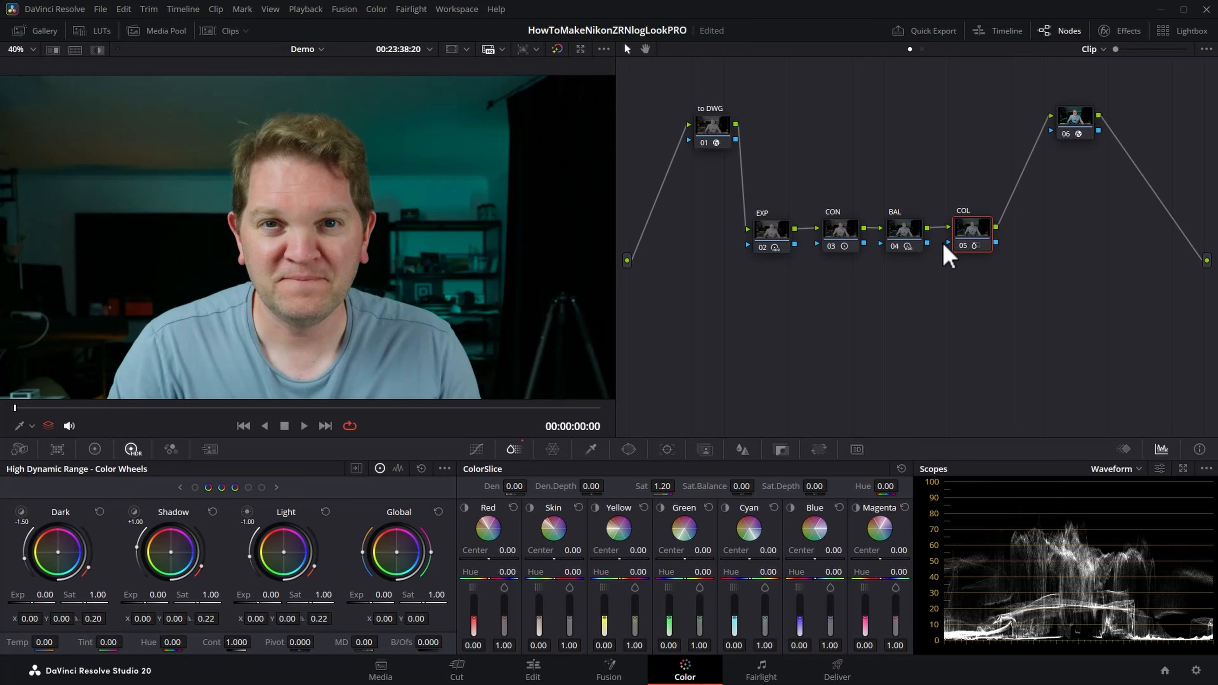
Step: Add a serial node after the COL node and label it "SHARP"
right_click(974, 234)
type("SHA")
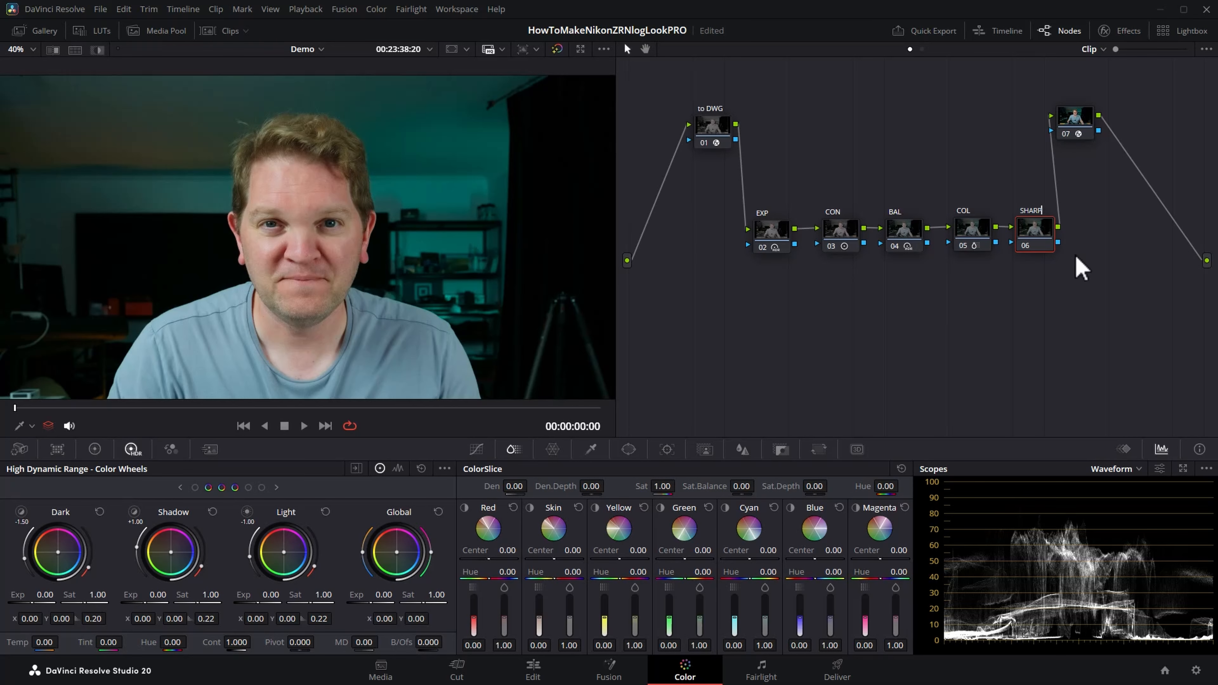
type("RP")
Step: Find the Sharpen effect in the effects library and apply it to the SHARP node
left_click(1124, 30)
left_click_drag(859, 321, 817, 310)
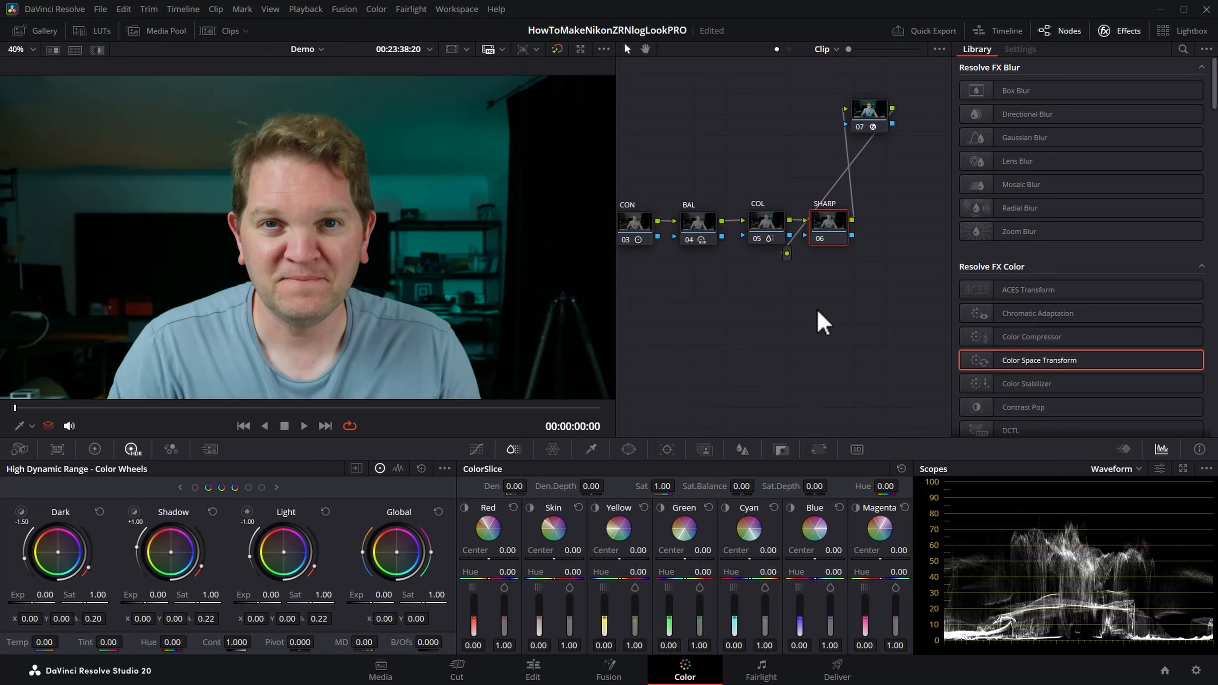
left_click(1183, 49)
type("shar")
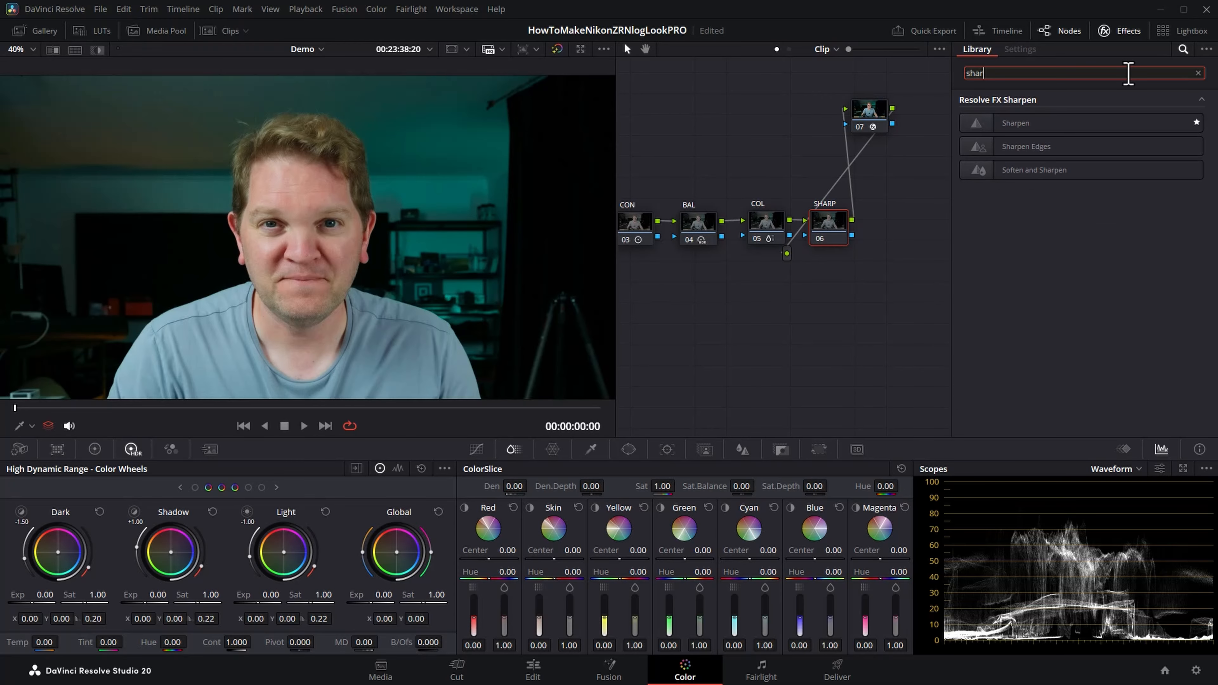
left_click_drag(1079, 127, 828, 236)
Step: Set the Sharpen effect's Sharpen Amount to 2.054 and Fine Detail Size to 0.015, judging the result on the man's face
scroll(394, 267, "up", 4)
scroll(364, 249, "up", 3)
scroll(359, 233, "down", 4)
left_click_drag(332, 183, 340, 201)
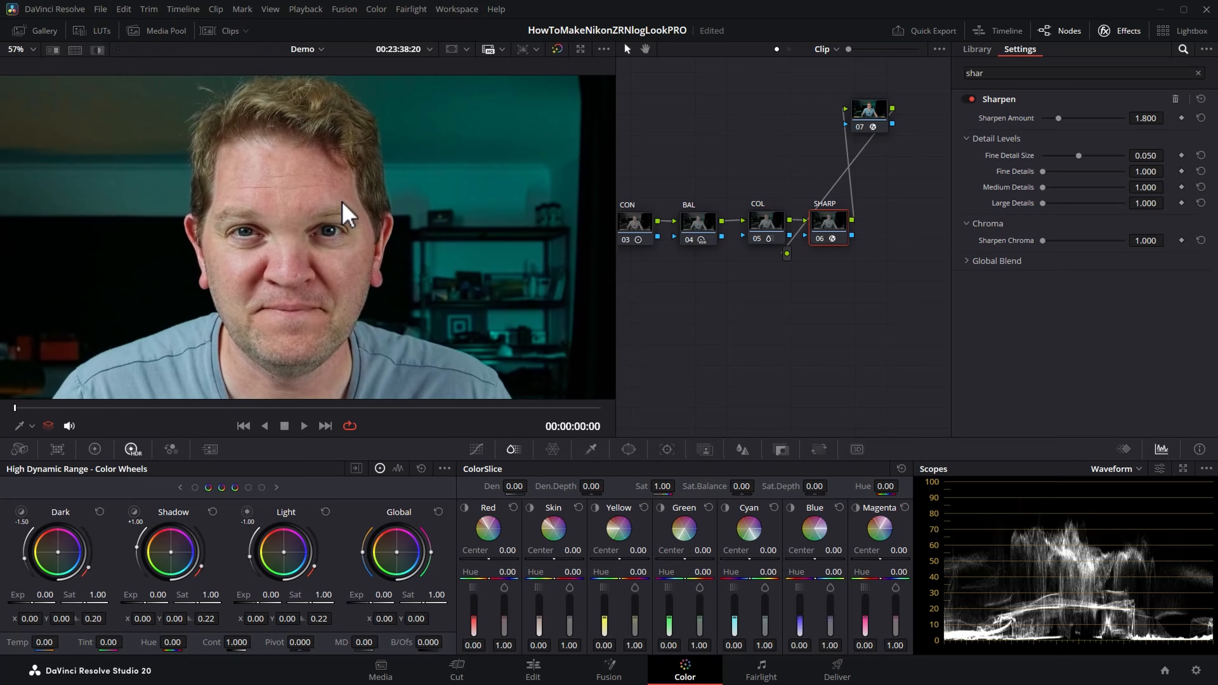
scroll(372, 218, "down", 3)
scroll(387, 226, "up", 2)
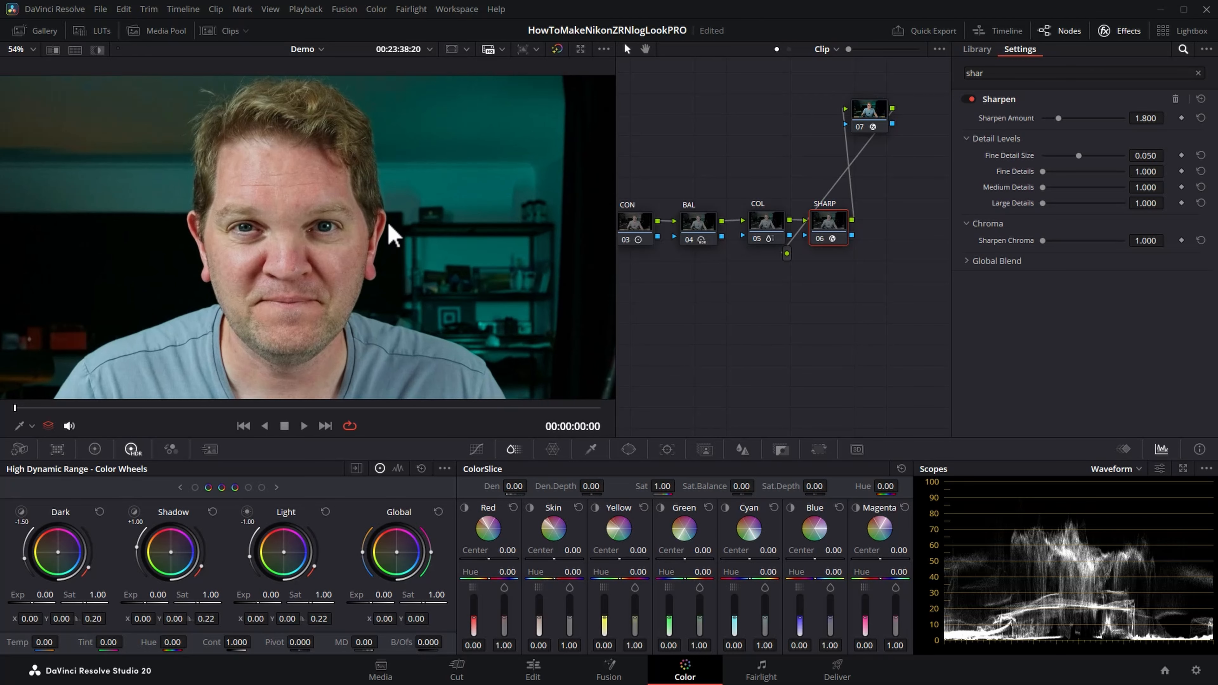
mouse_move(1084, 117)
left_mouse_down()
mouse_move(1136, 115)
mouse_move(1006, 116)
mouse_move(1132, 115)
mouse_move(1053, 119)
mouse_move(1063, 119)
left_mouse_up()
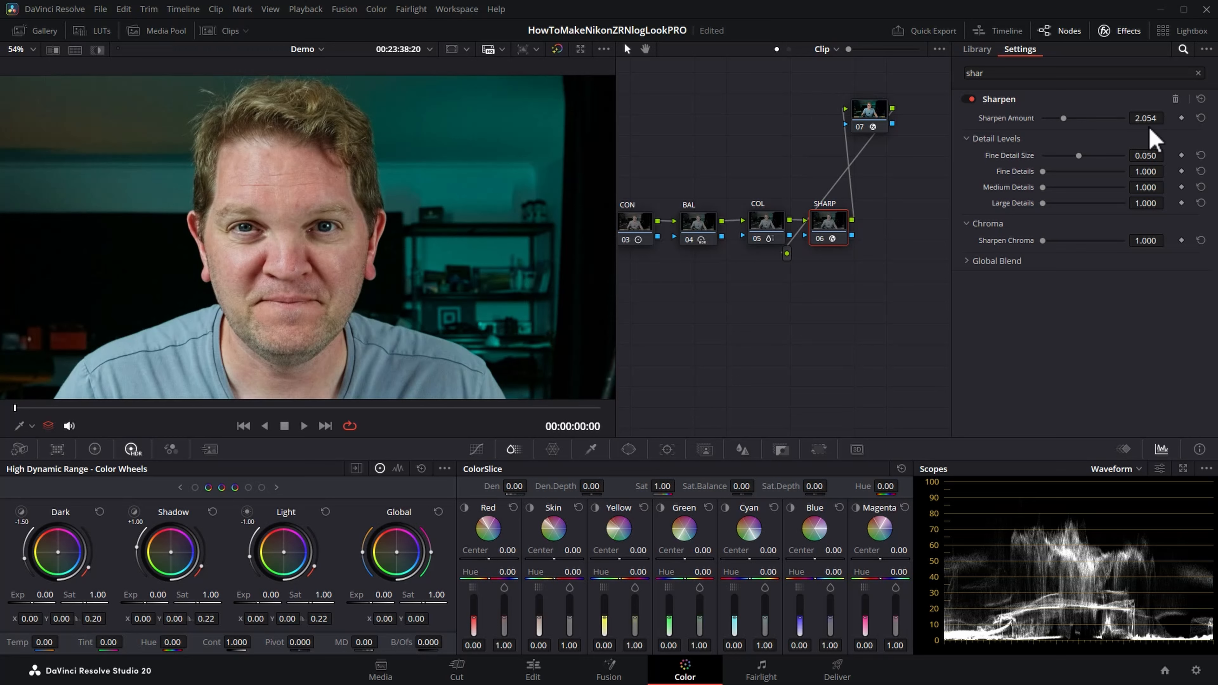
left_click_drag(1079, 156, 1049, 156)
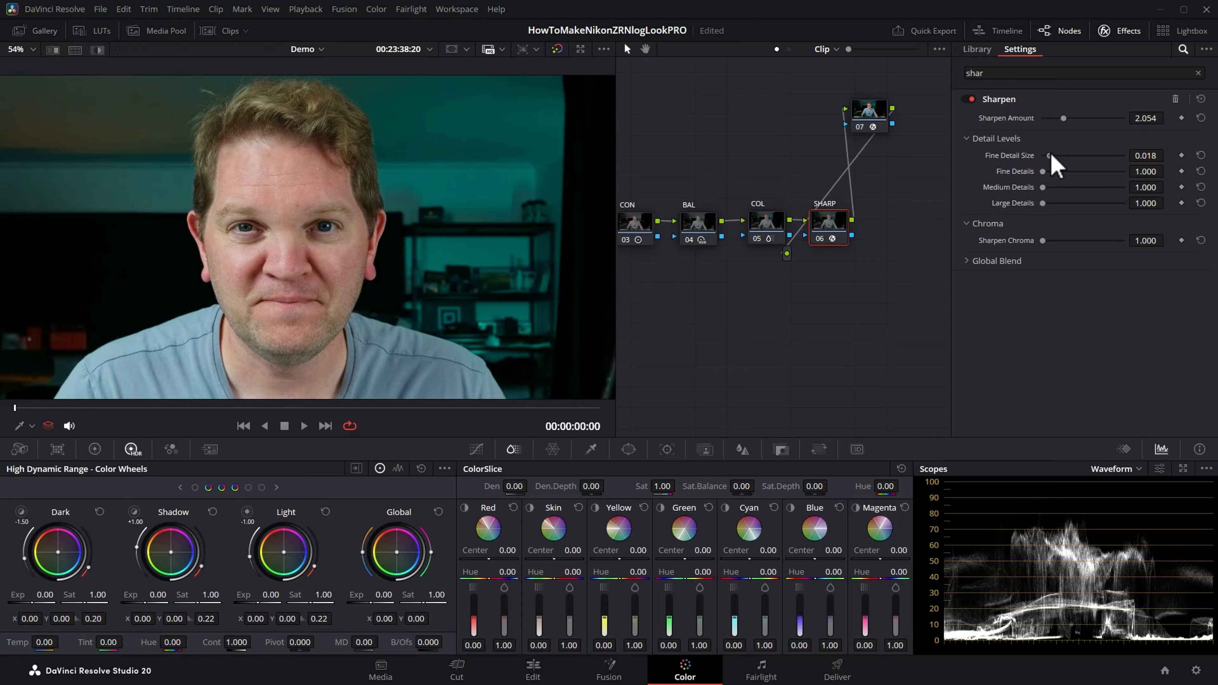
left_click_drag(1051, 156, 1047, 156)
Step: Set the Sharpen effect's Fine Details to 1.806 and Medium Details to 1.248, trying the Medium Details maximum of 5.000 on the way
left_click_drag(1046, 172, 1066, 188)
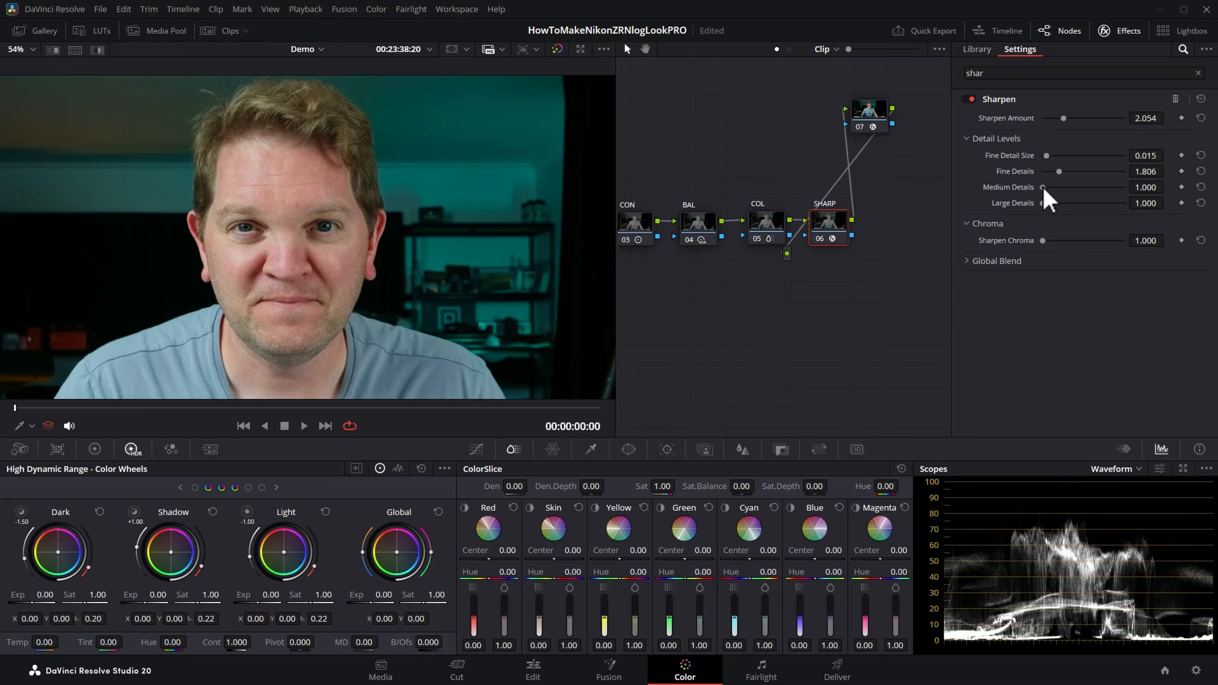
left_click_drag(1044, 188, 1185, 196)
scroll(304, 272, "up", 5)
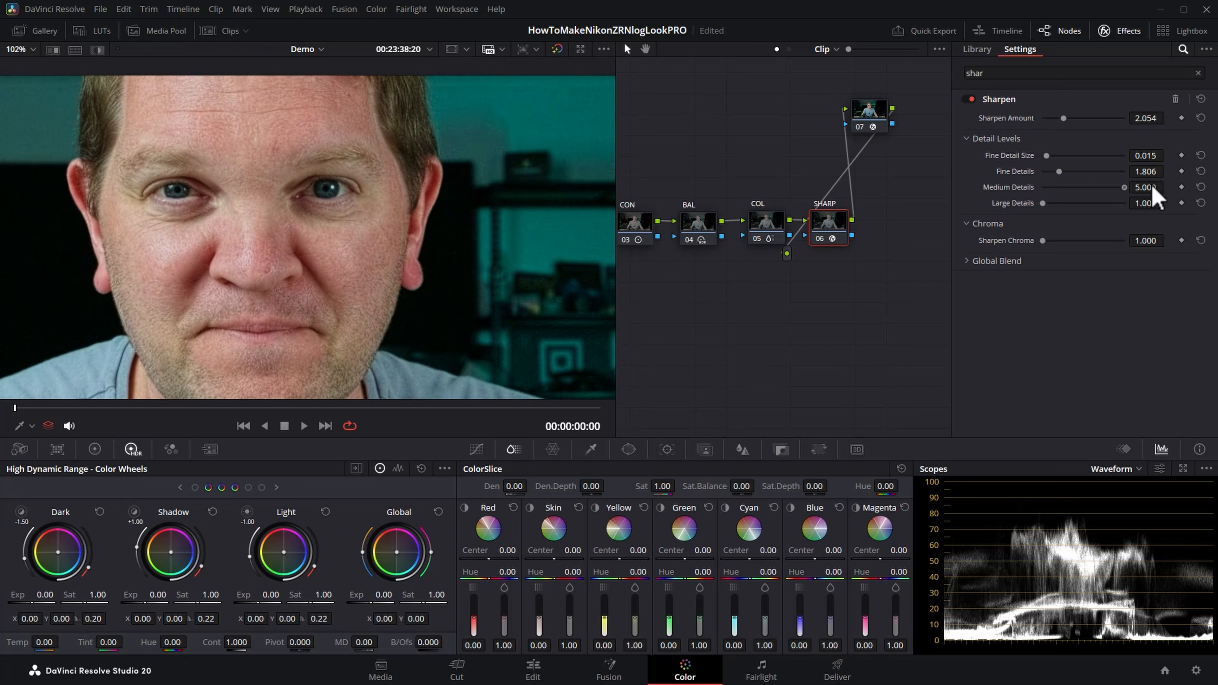
left_click_drag(1153, 188, 1048, 191)
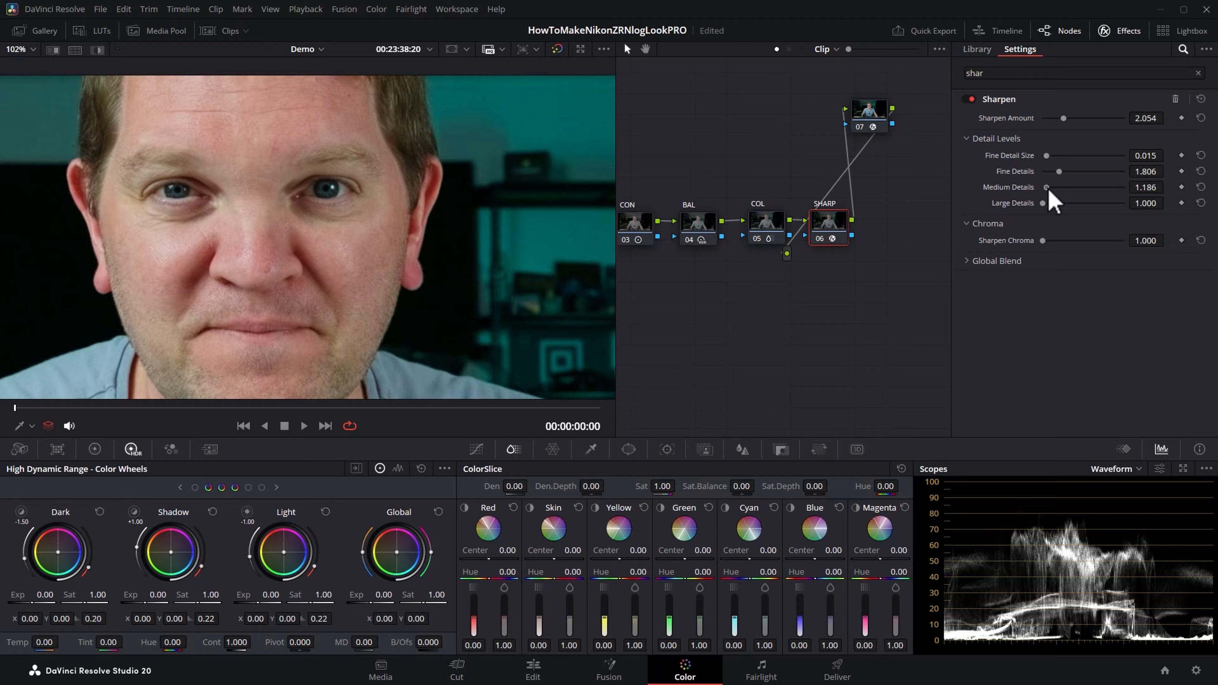
left_click_drag(1048, 190, 1050, 190)
Step: Compare the facial detail up close with the SHARP node repeatedly disabled and enabled
key("ctrl+d")
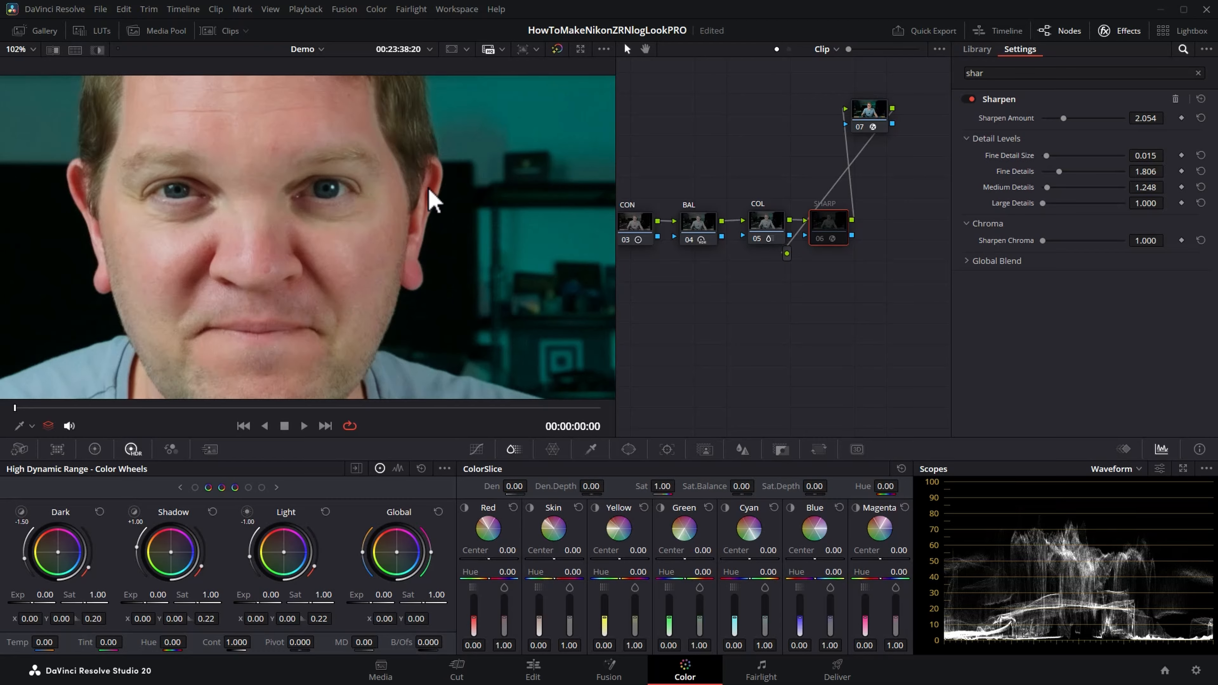
key("ctrl+d")
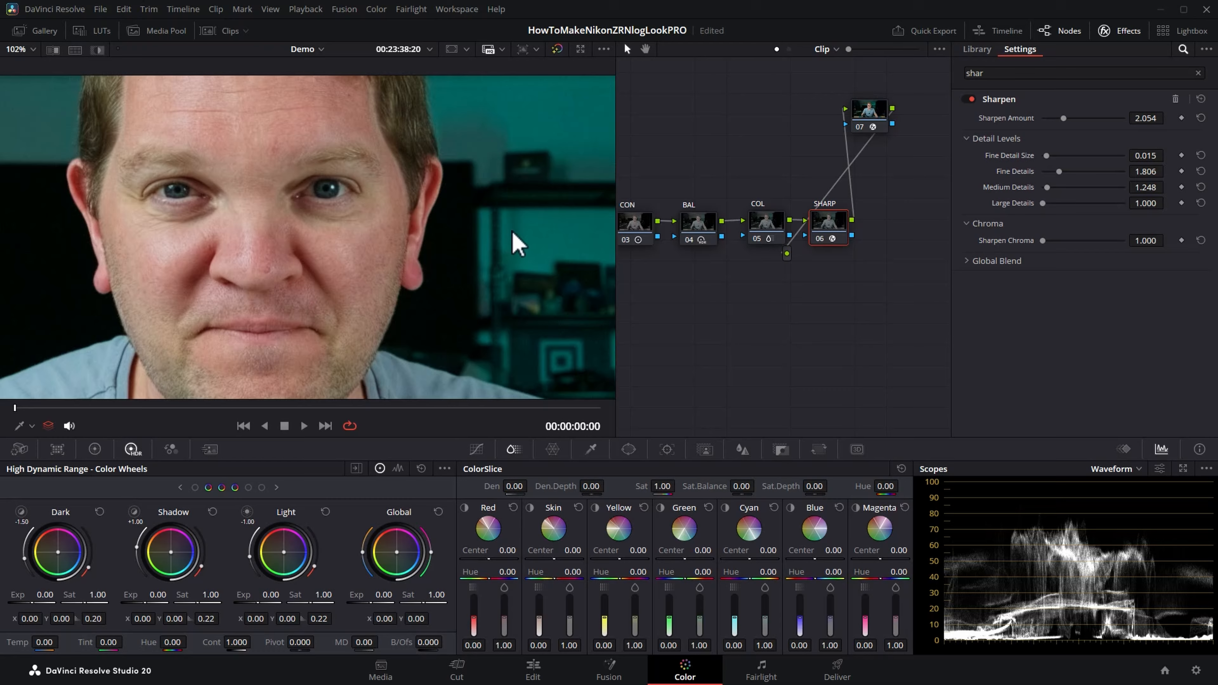
key("ctrl+d")
key("ctrl+d")
key("ctrl+d")
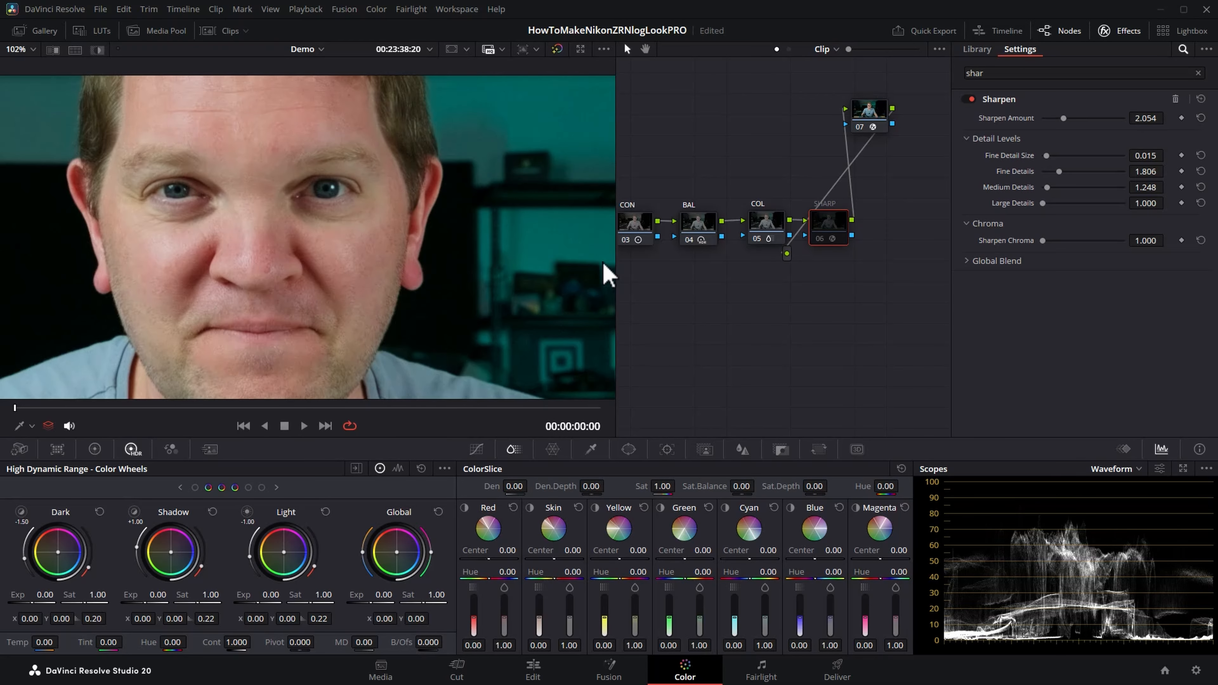
key("ctrl+d")
key("ctrl+d")
key("ctrl+d")
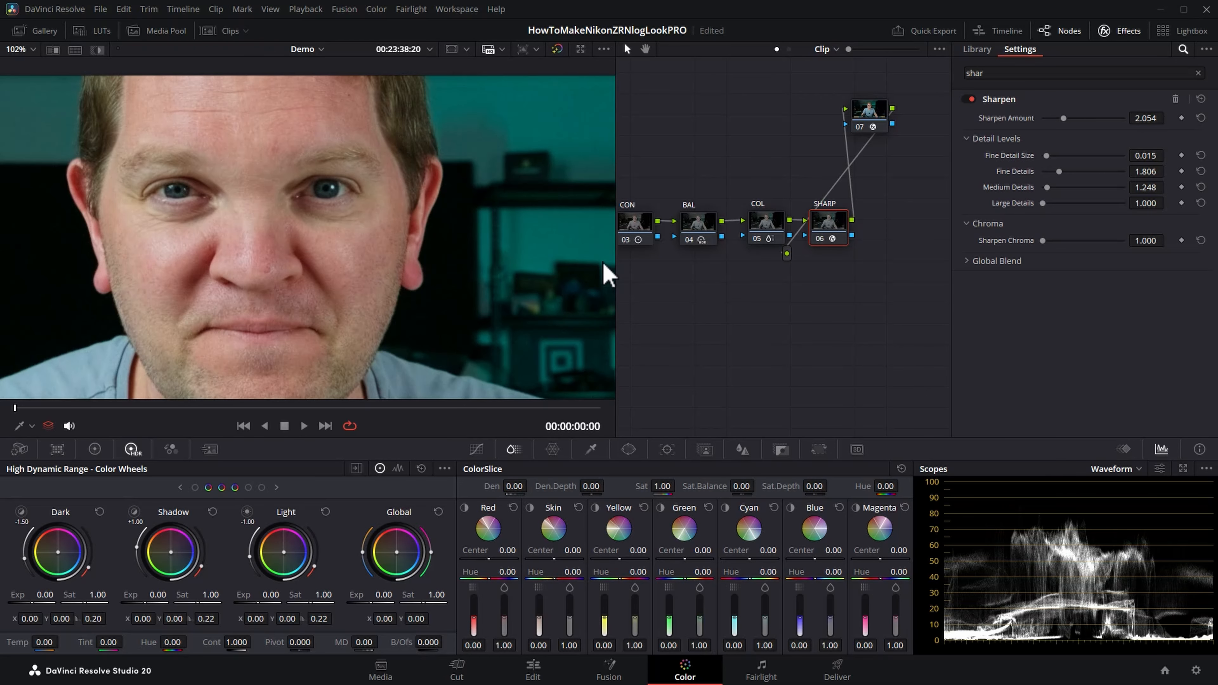
Step: Fit the whole frame in the viewer and check the graded image in full screen
key("shift+z")
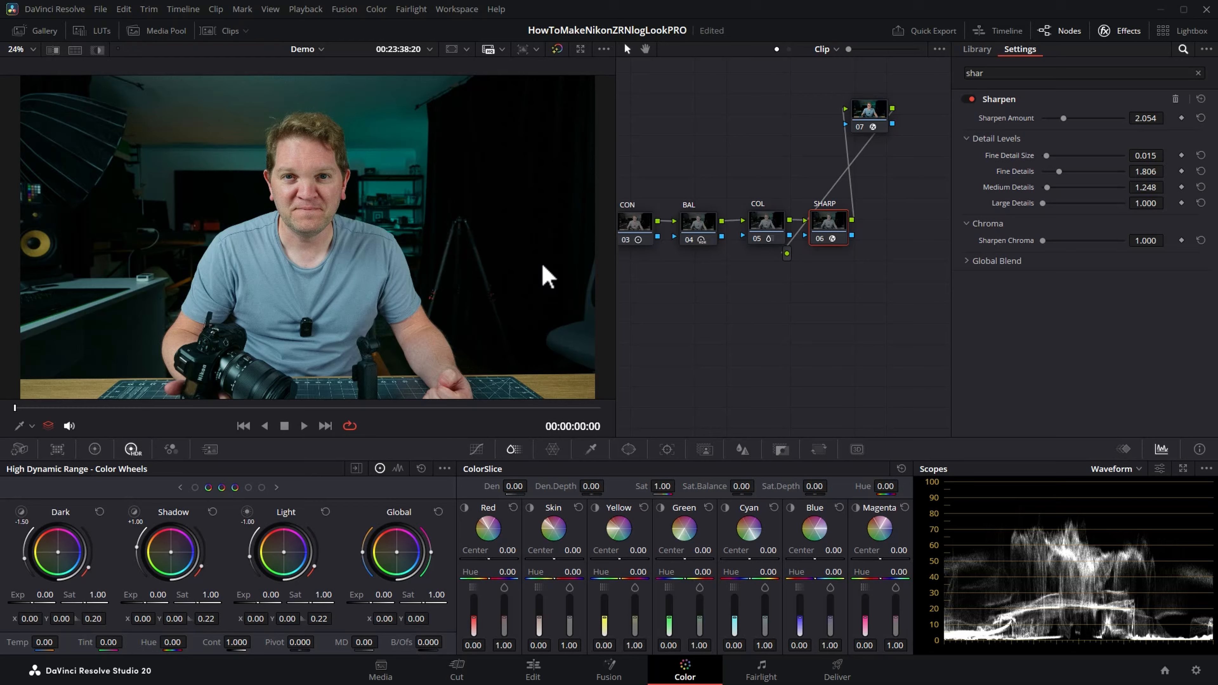
key("ctrl+f")
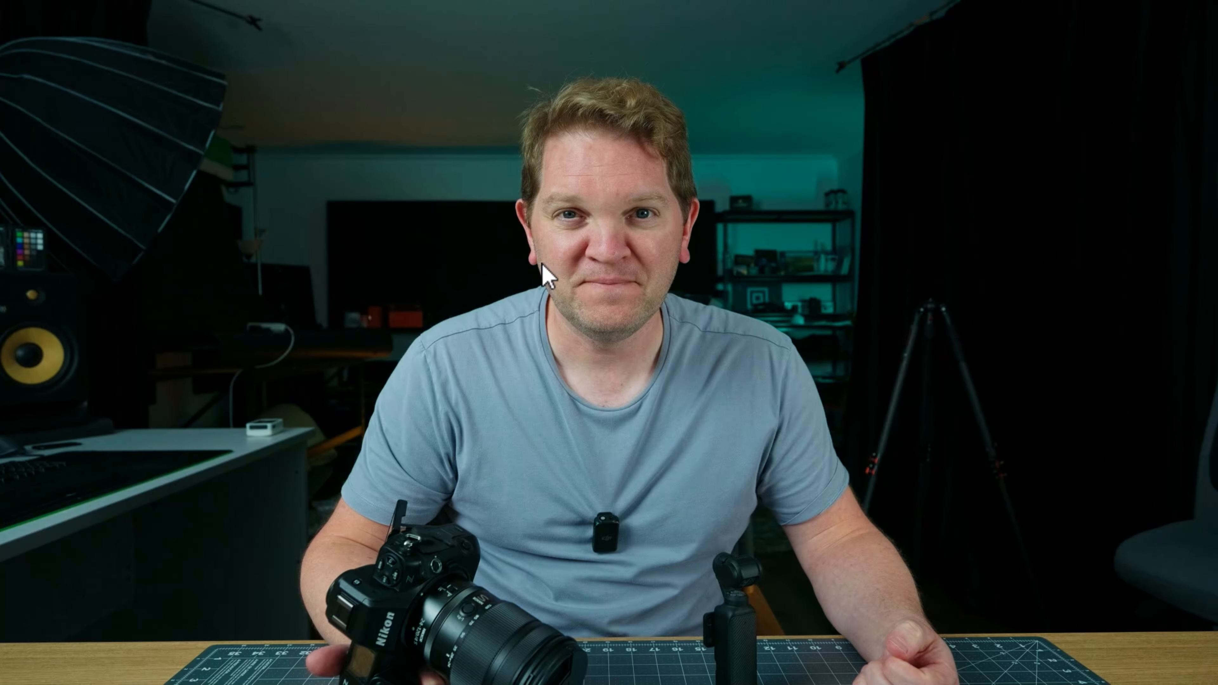
key("ctrl+f")
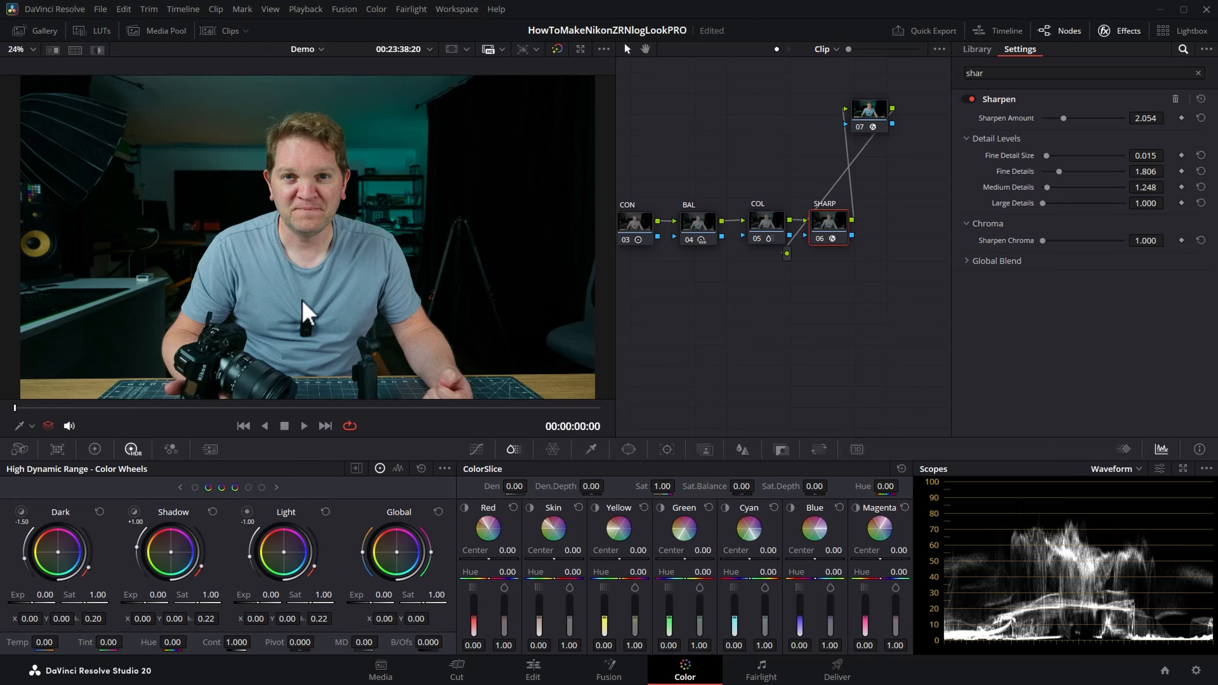
Step: Set the Sharpen effect's Global Blend to 0.775 while judging the man's face up close, and close the effects library
scroll(356, 272, "up", 5)
scroll(298, 204, "up", 1)
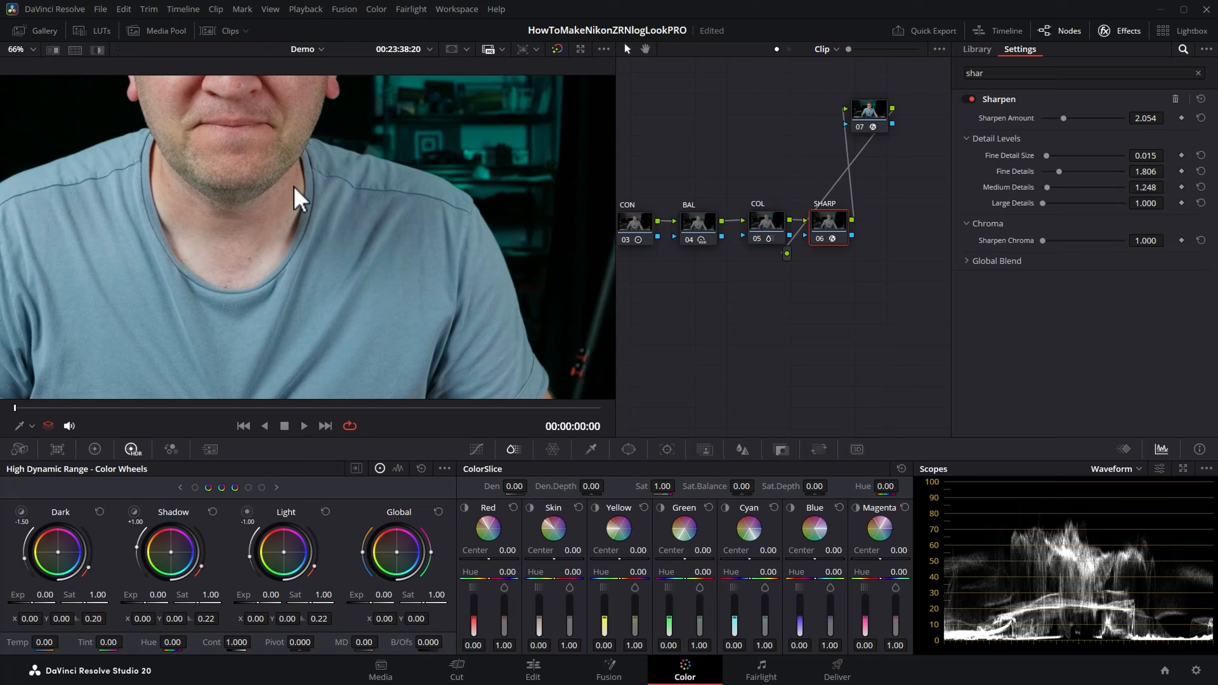
left_click_drag(289, 151, 366, 311)
scroll(374, 309, "up", 4)
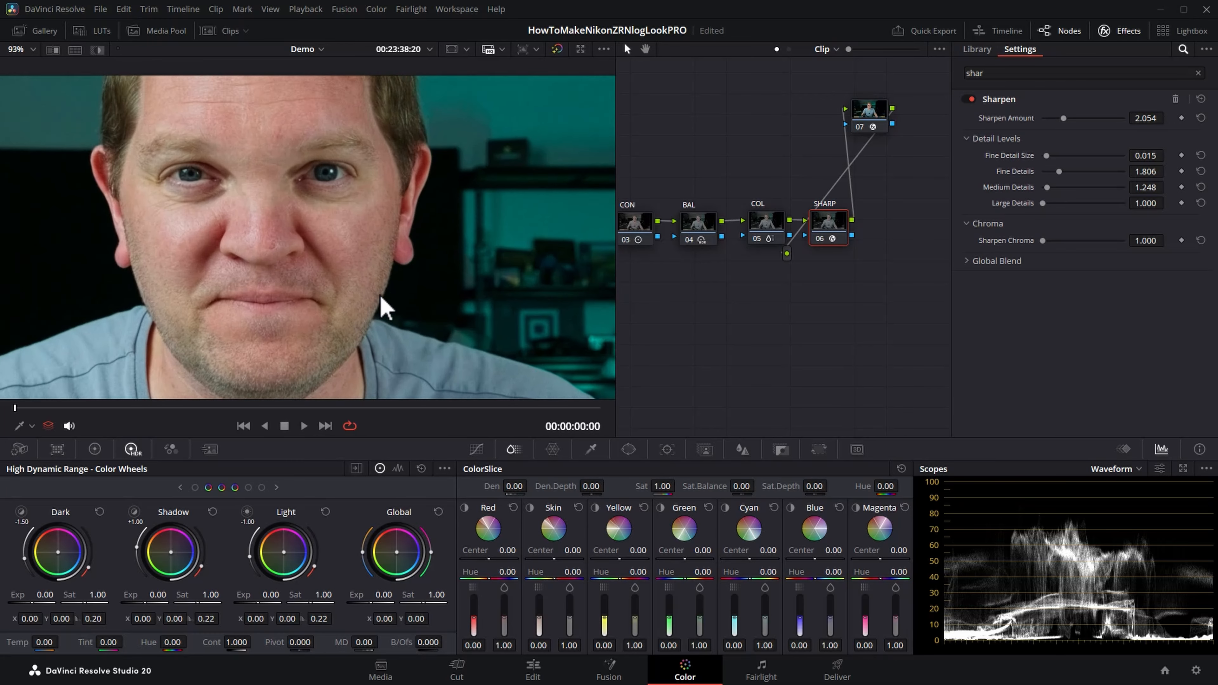
left_click_drag(348, 234, 397, 264)
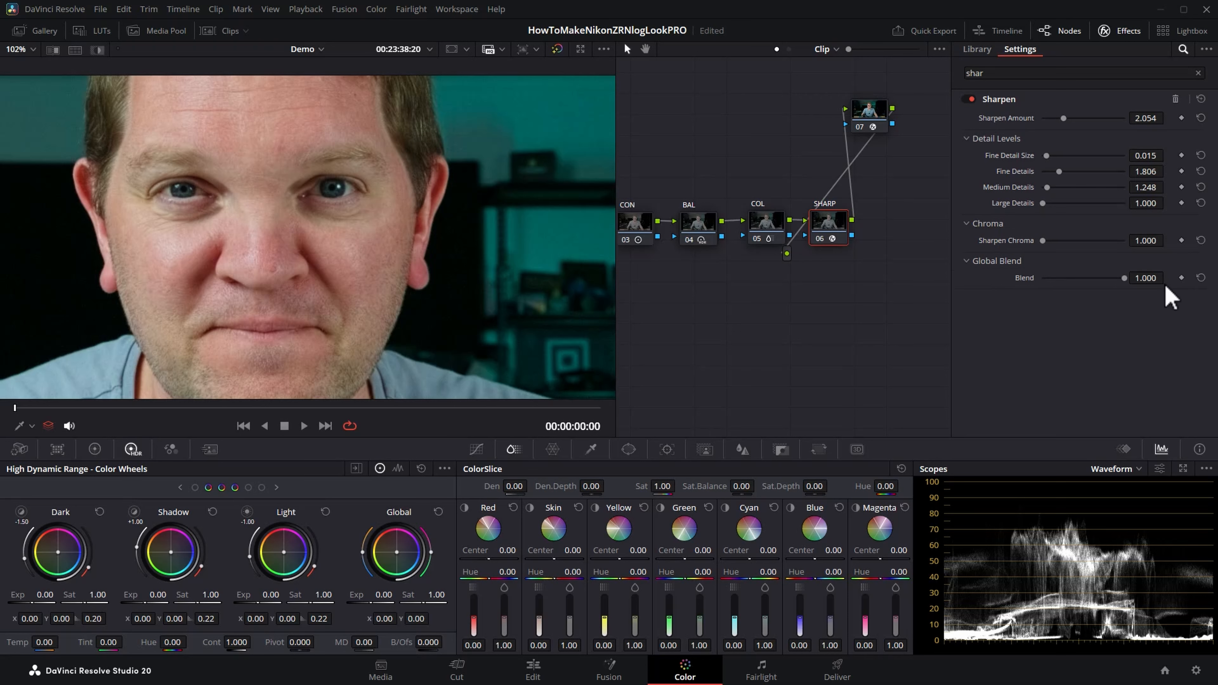
left_click_drag(1125, 283, 1040, 287)
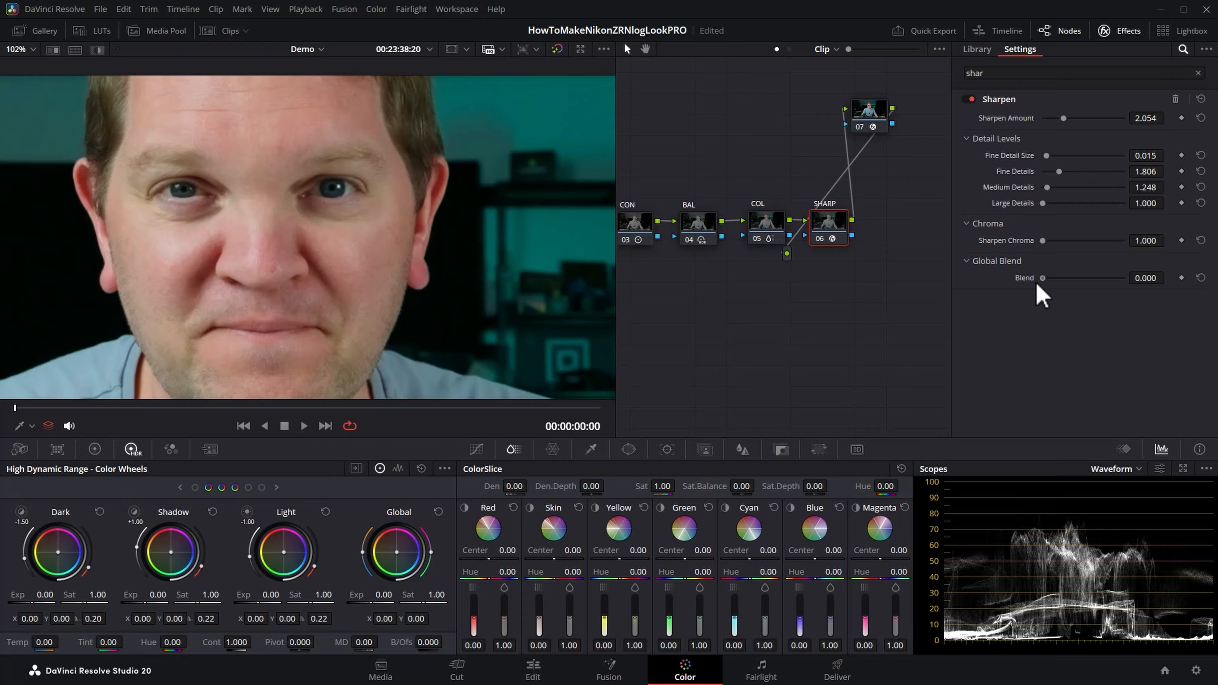
left_click_drag(1037, 286, 1106, 285)
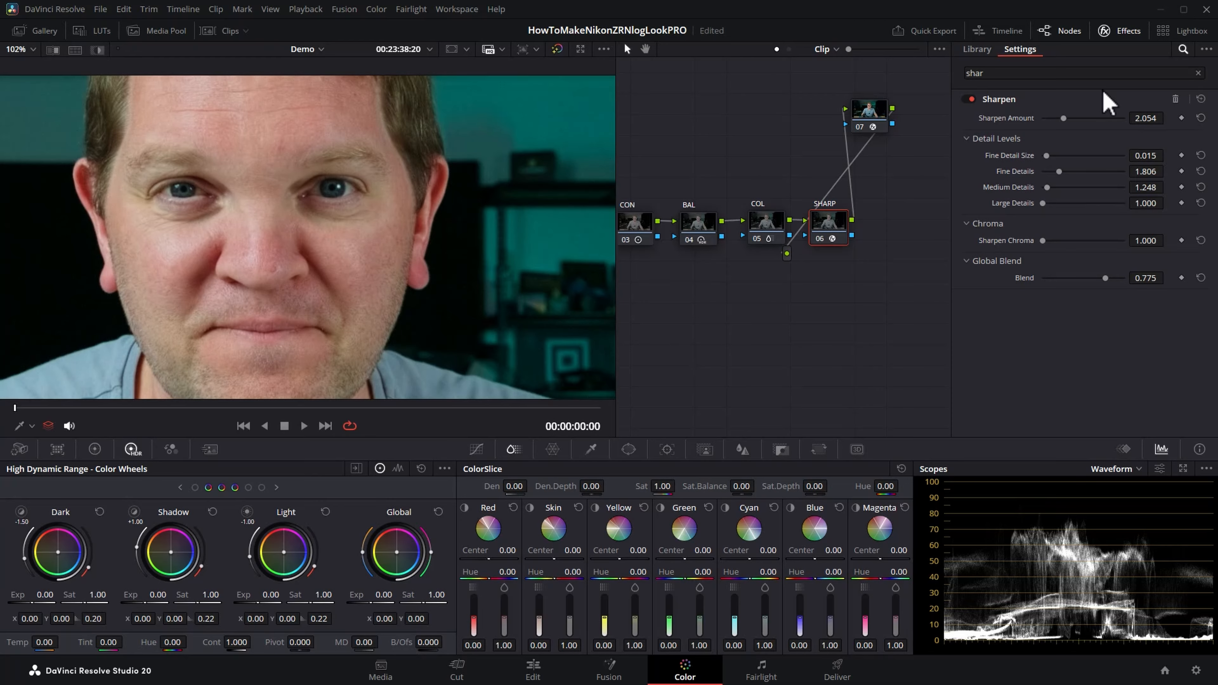
left_click(1116, 32)
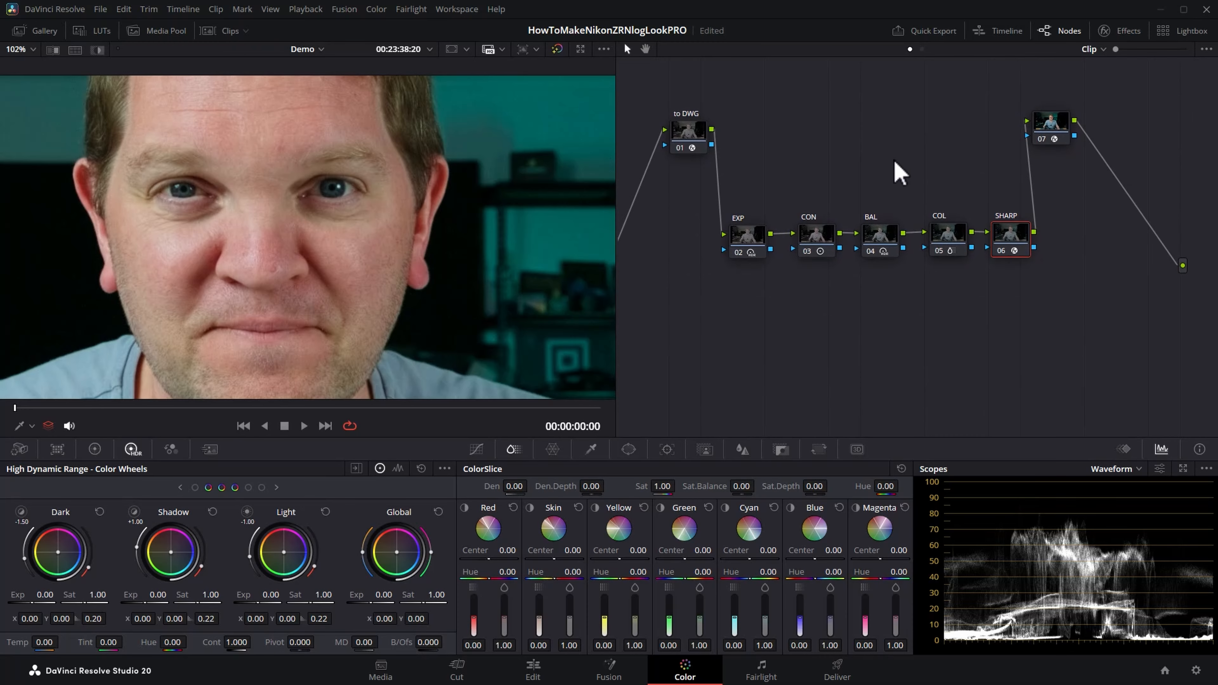